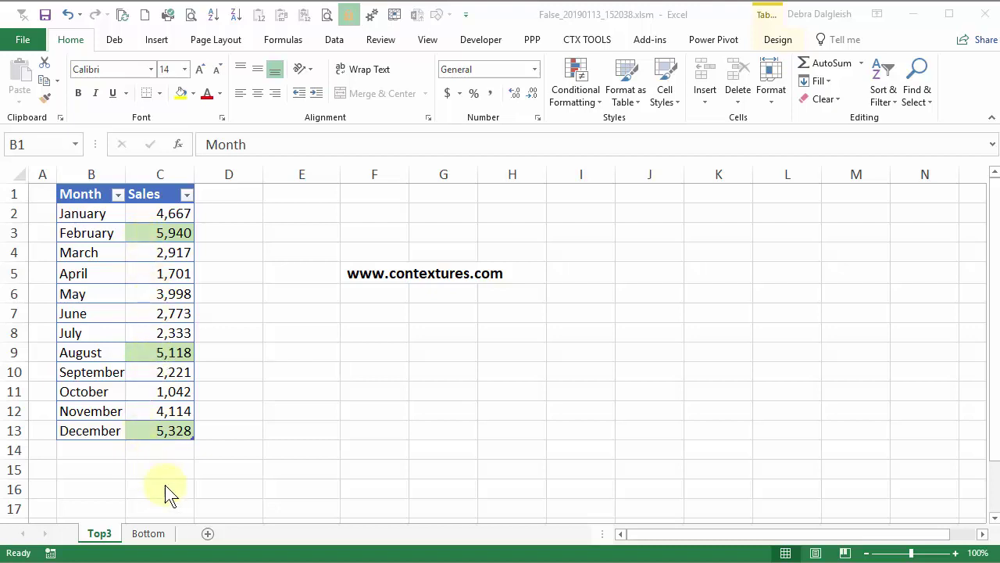
# - View the finished highlighting example on the Bottom sheet
pyautogui.click(148, 533)
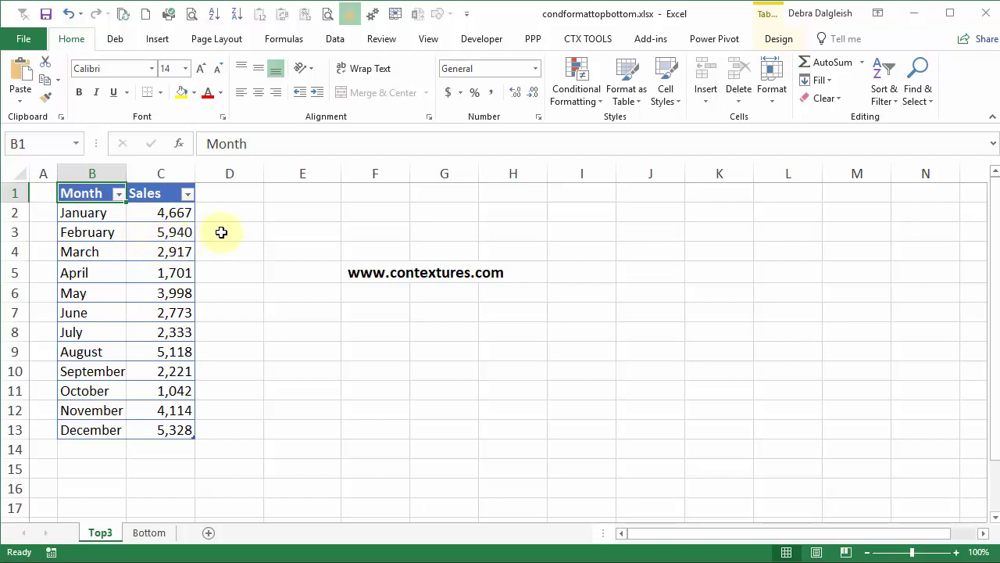
# - Enter =LARGE(Table1[Sales],3) in E2 to return the third-largest sale, 5118
pyautogui.click(283, 211)
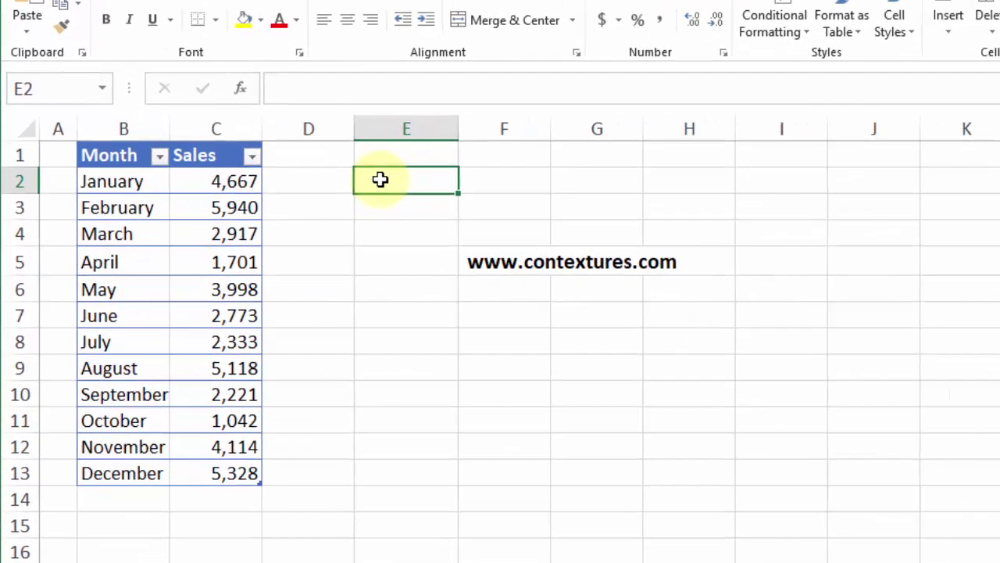
pyautogui.write('=')
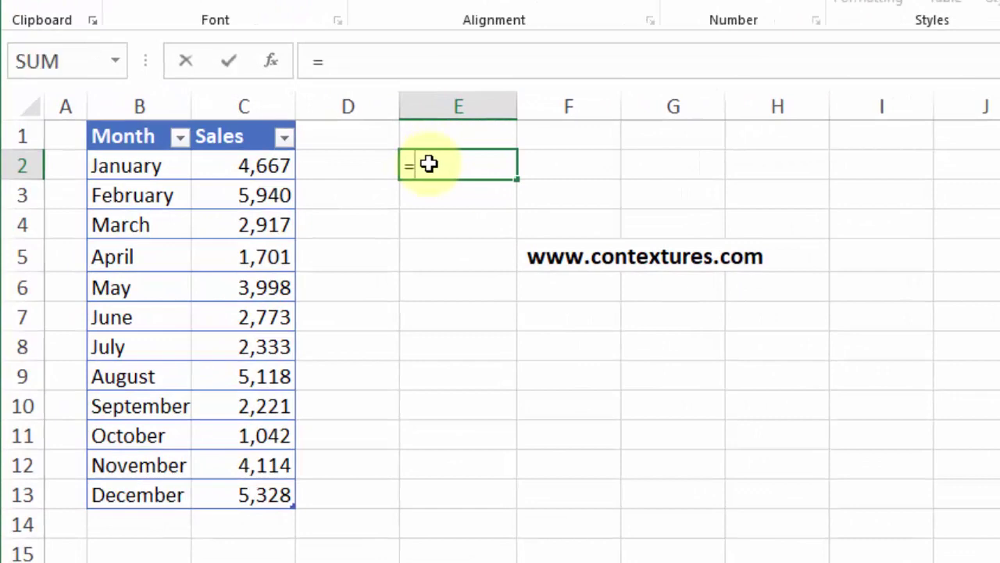
pyautogui.write('large(')
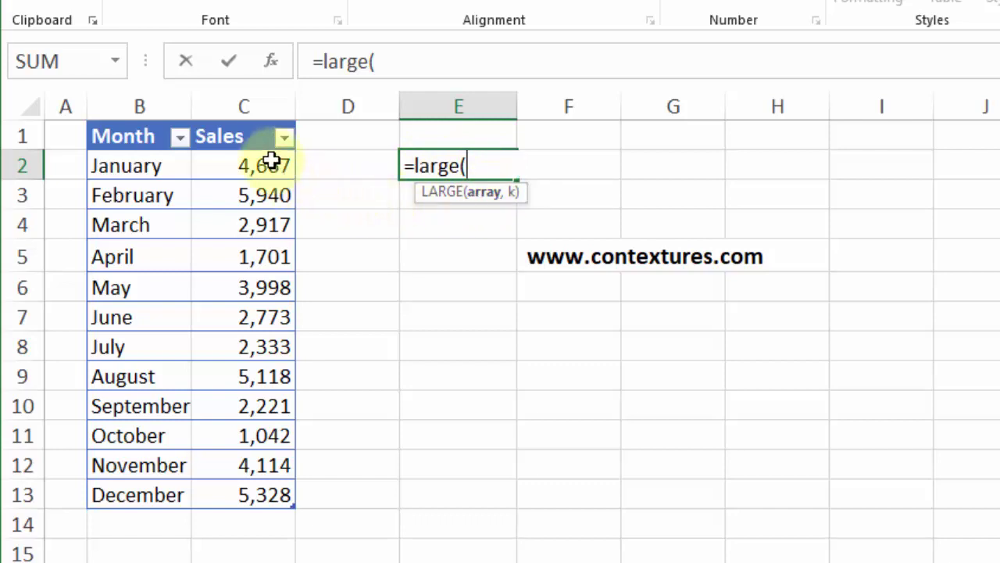
pyautogui.moveTo(273, 165); pyautogui.dragTo(268, 487)
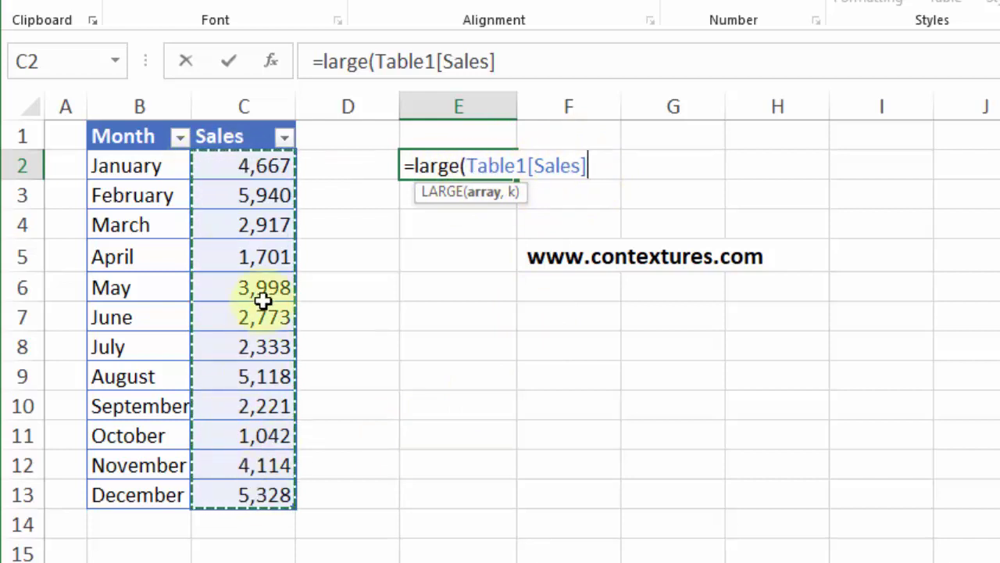
pyautogui.click(461, 191)
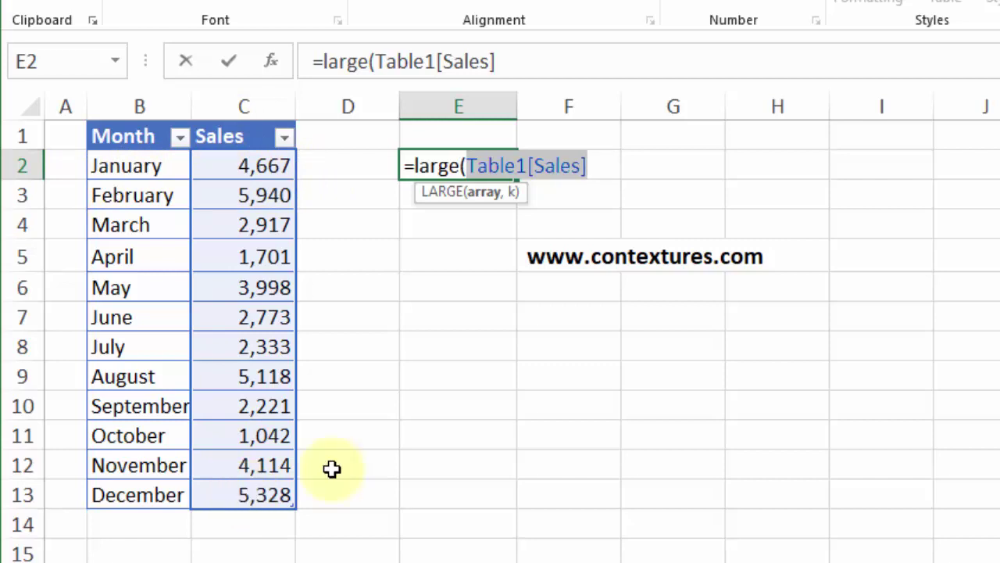
pyautogui.write(',')
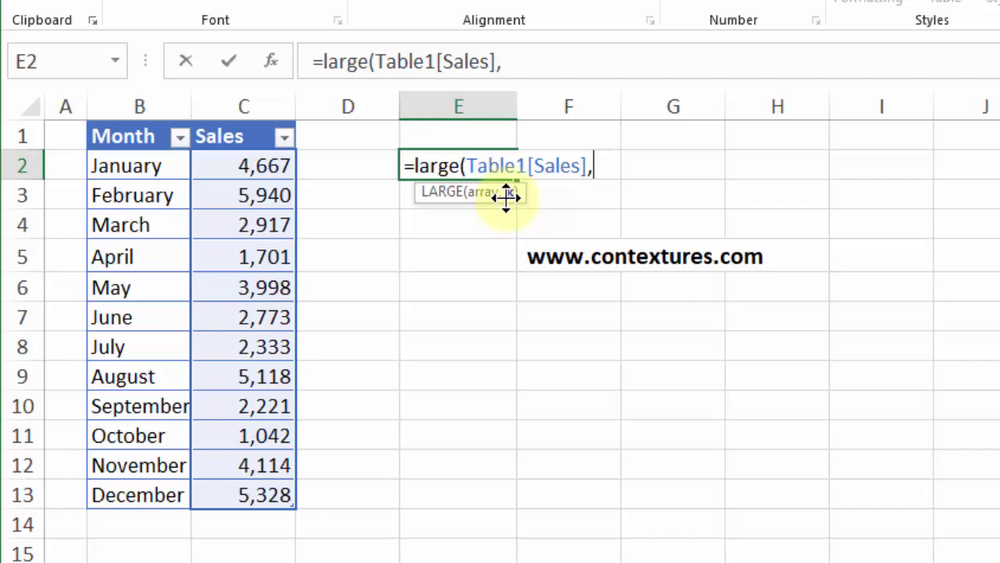
pyautogui.write('3)')
pyautogui.press('Return')
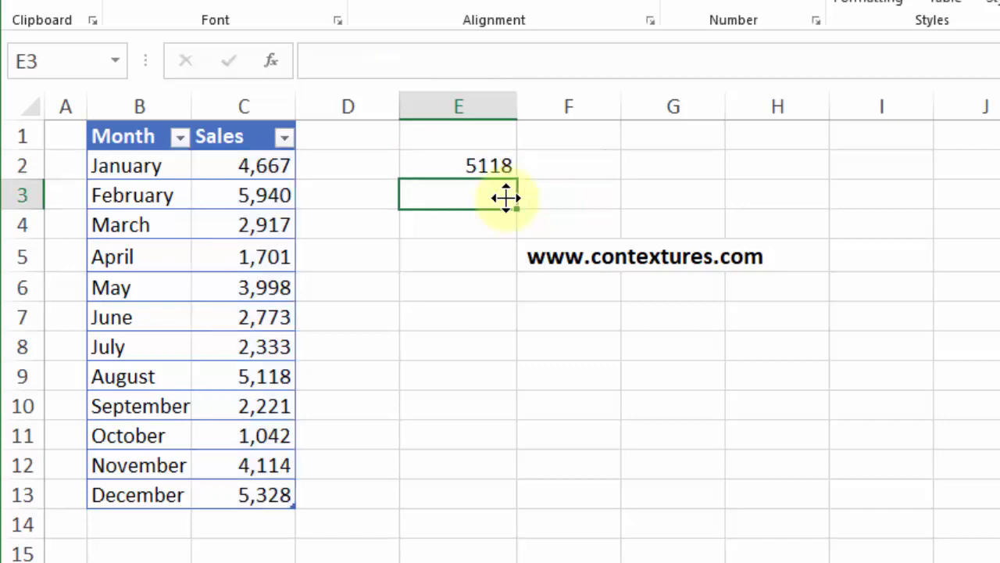
pyautogui.click(261, 165)
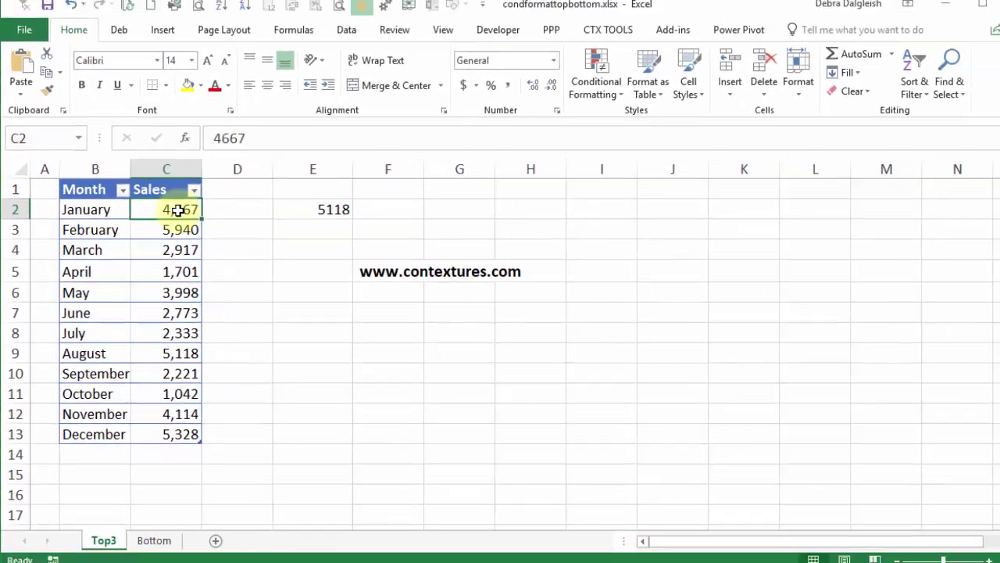
pyautogui.click(236, 4)
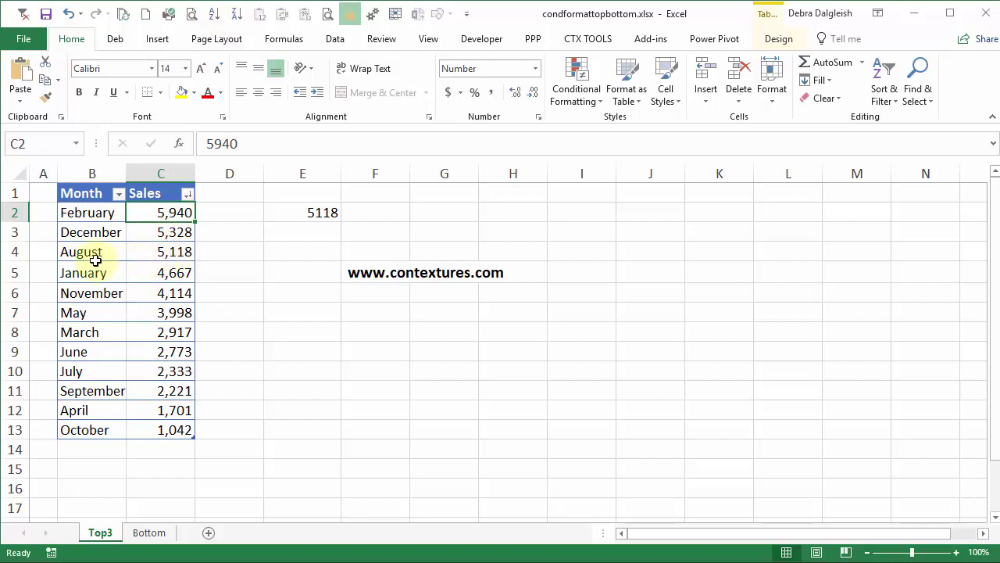
pyautogui.click(96, 212)
pyautogui.press('Right')
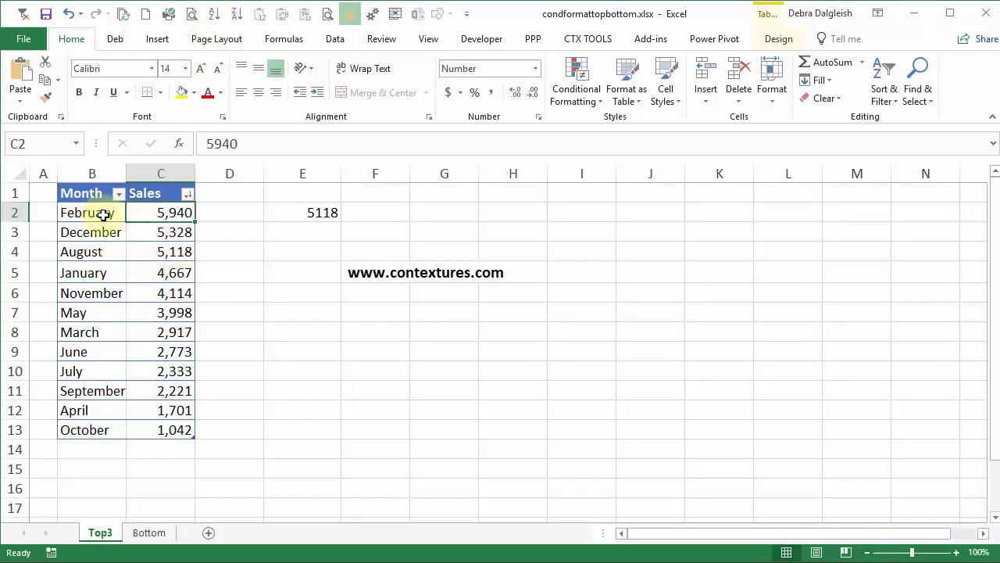
pyautogui.click(68, 13)
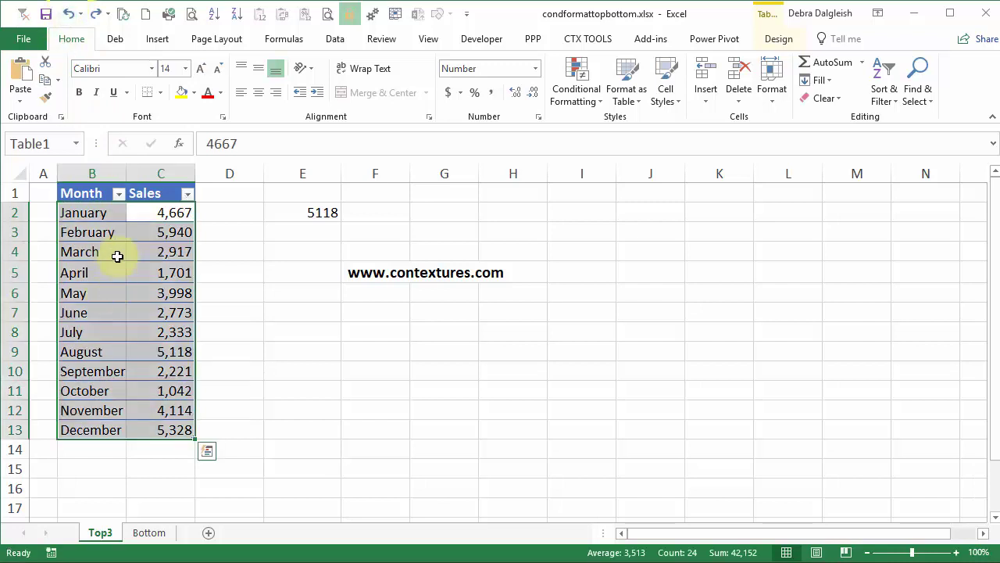
pyautogui.click(311, 214)
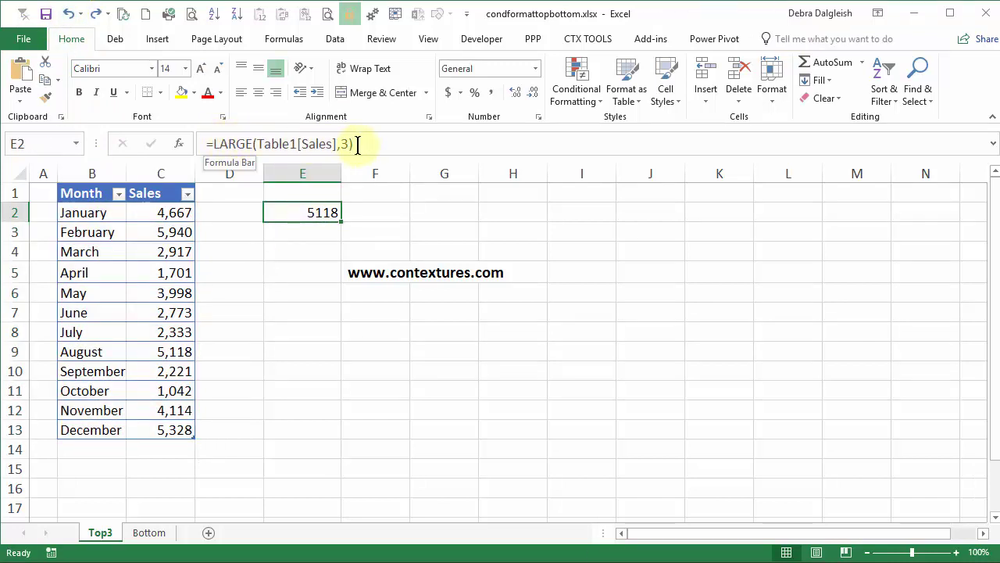
pyautogui.click(260, 143)
pyautogui.press('Escape')
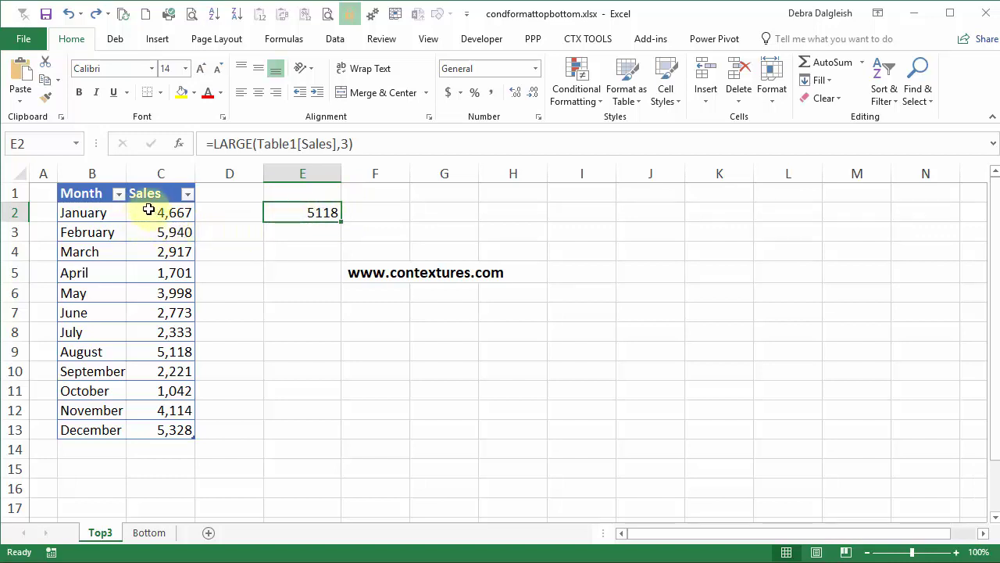
# - Select sales C2:C13 and begin a 'Use a formula to determine which cells to format' rule
pyautogui.moveTo(148, 210); pyautogui.dragTo(157, 425)
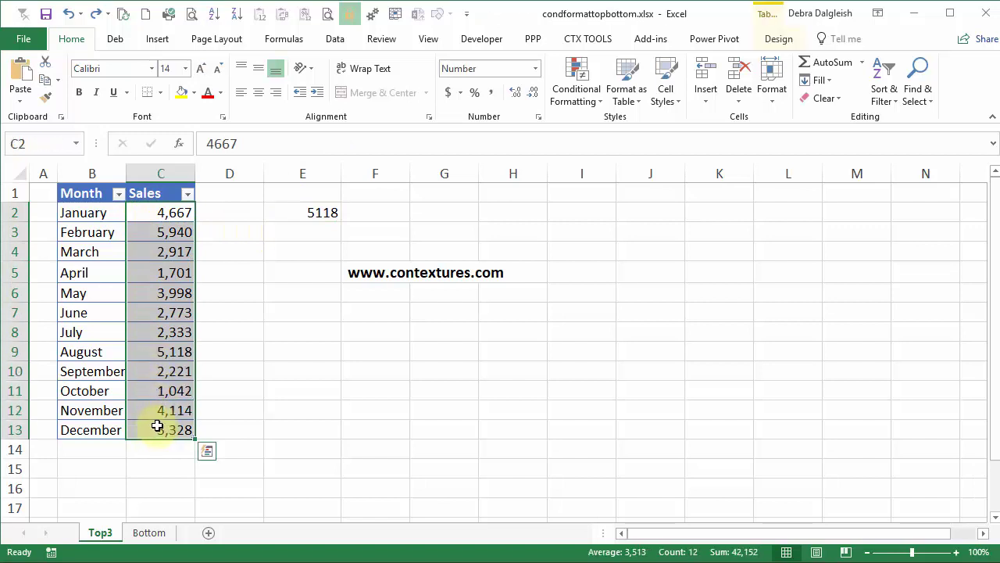
pyautogui.click(599, 102)
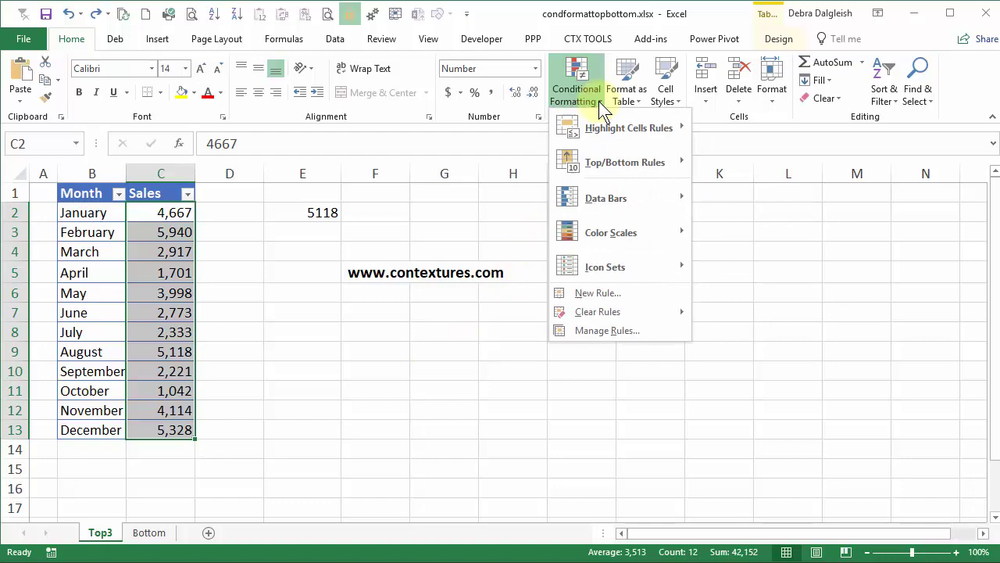
pyautogui.click(608, 293)
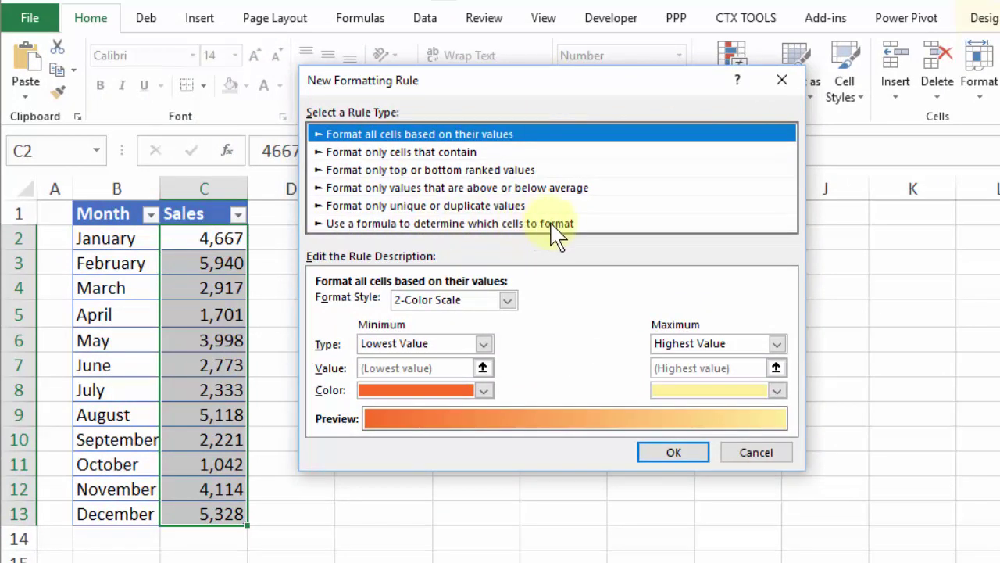
pyautogui.click(367, 225)
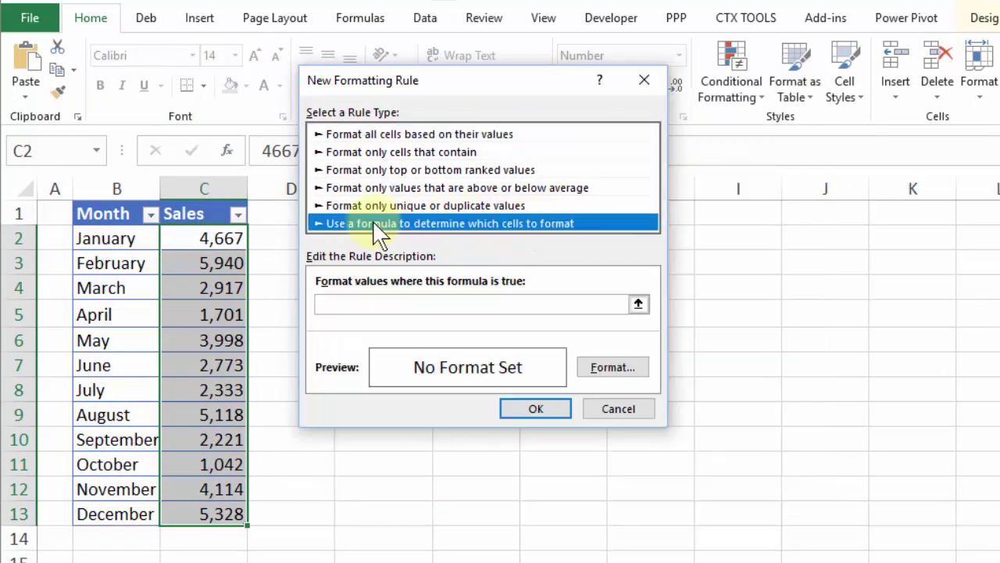
pyautogui.click(337, 303)
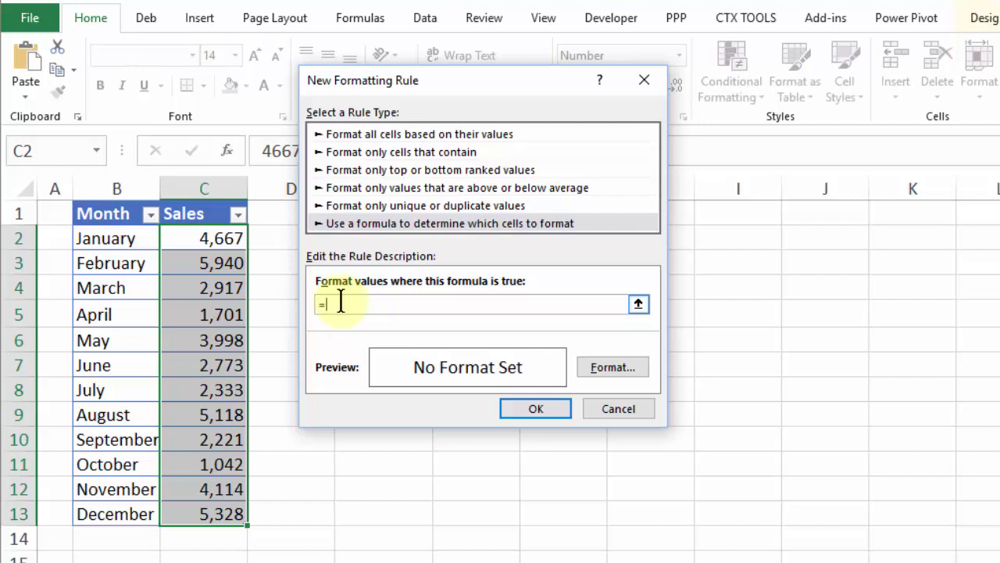
# - Enter the rule formula =c2>=large($C$2:$C$13,3) to match the top three sales
pyautogui.write('=')
pyautogui.write('c2>=')
pyautogui.write('large(')
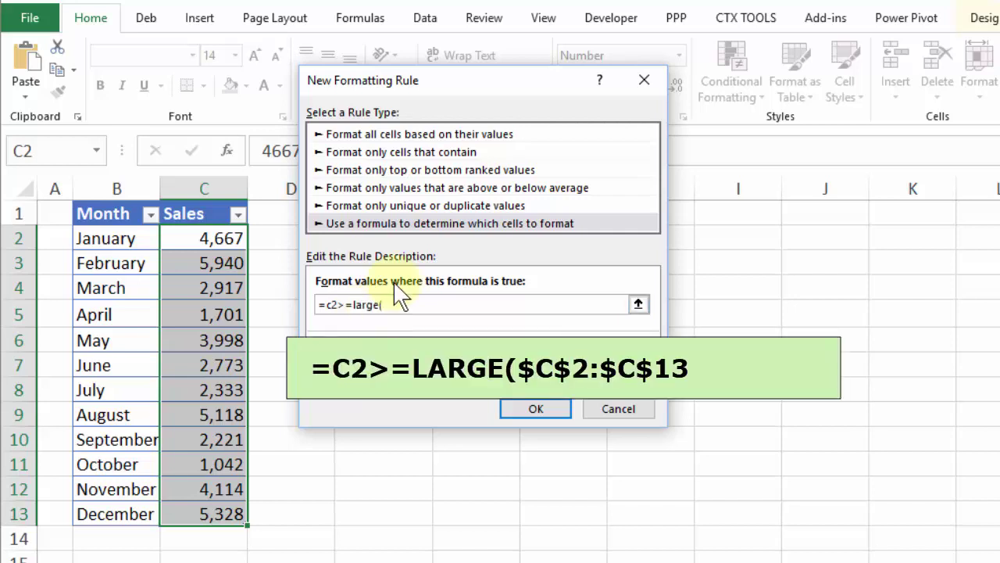
pyautogui.moveTo(218, 238); pyautogui.dragTo(211, 513)
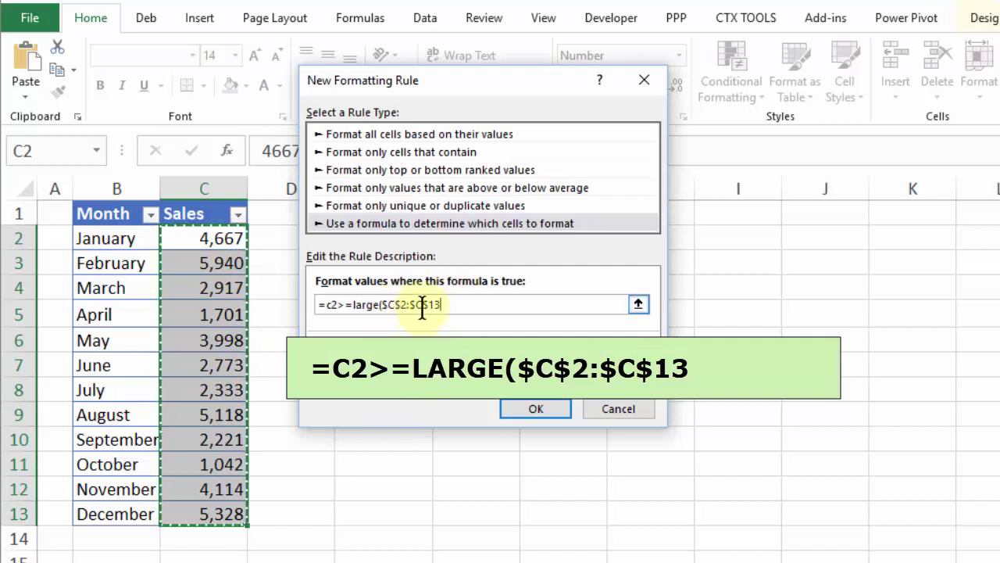
pyautogui.click(447, 304)
pyautogui.write(',')
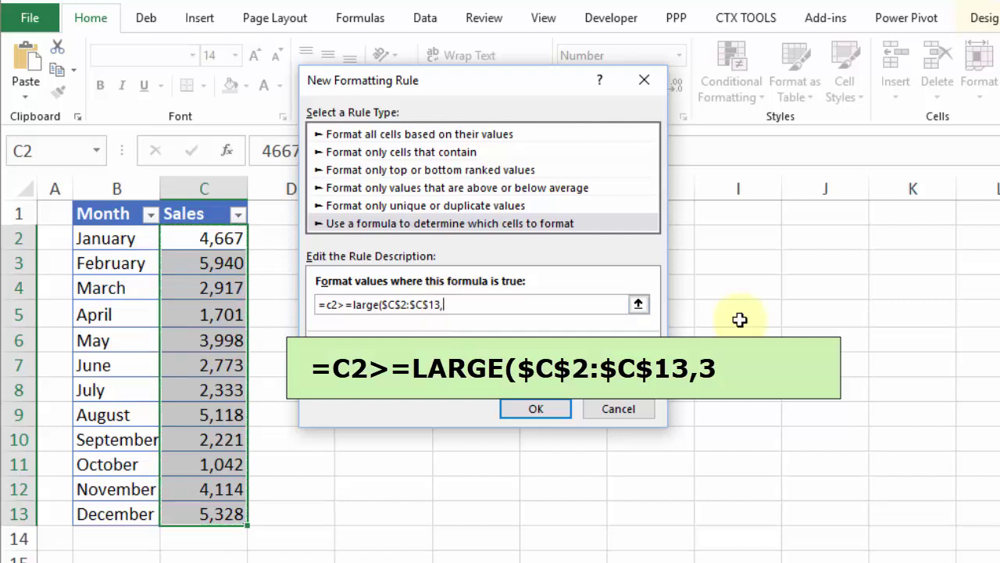
pyautogui.write('3)')
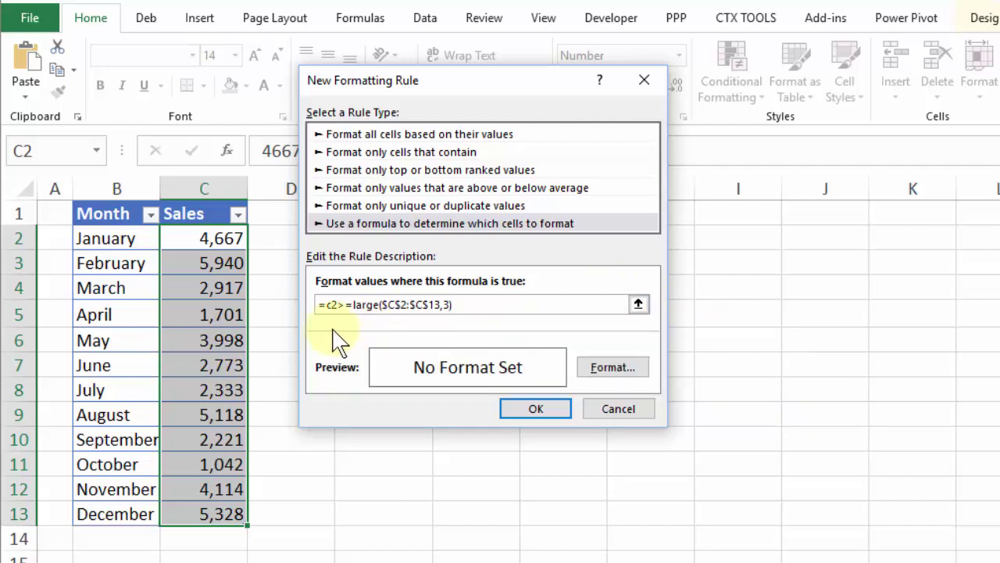
# - Give matching cells a light green fill and apply the top-3 rule
pyautogui.click(584, 364)
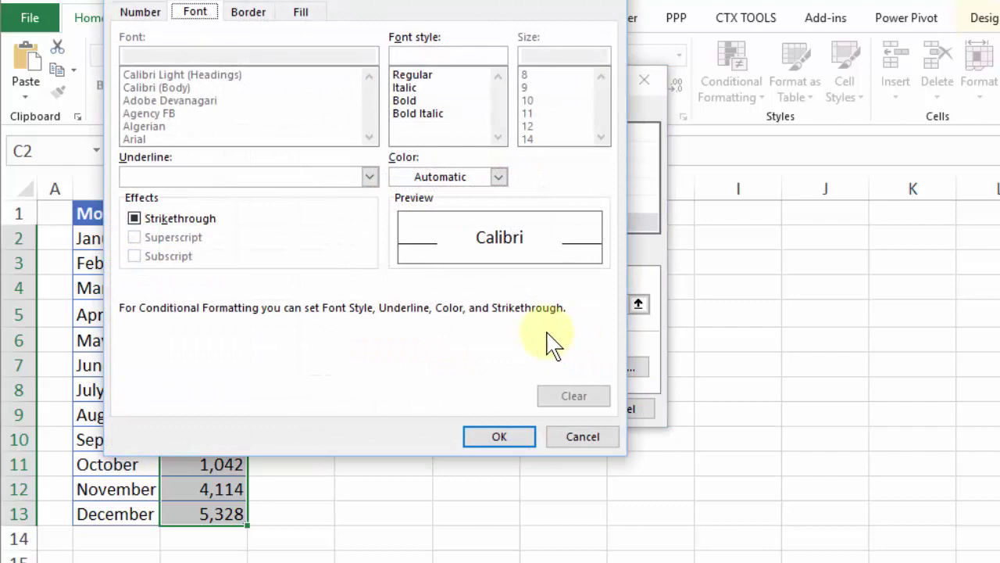
pyautogui.click(301, 13)
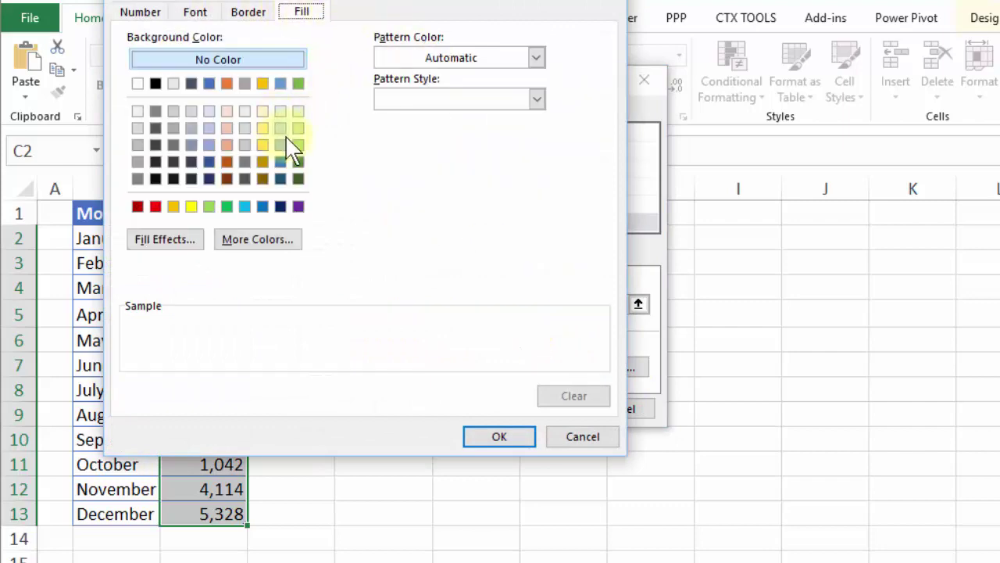
pyautogui.click(297, 127)
pyautogui.click(495, 439)
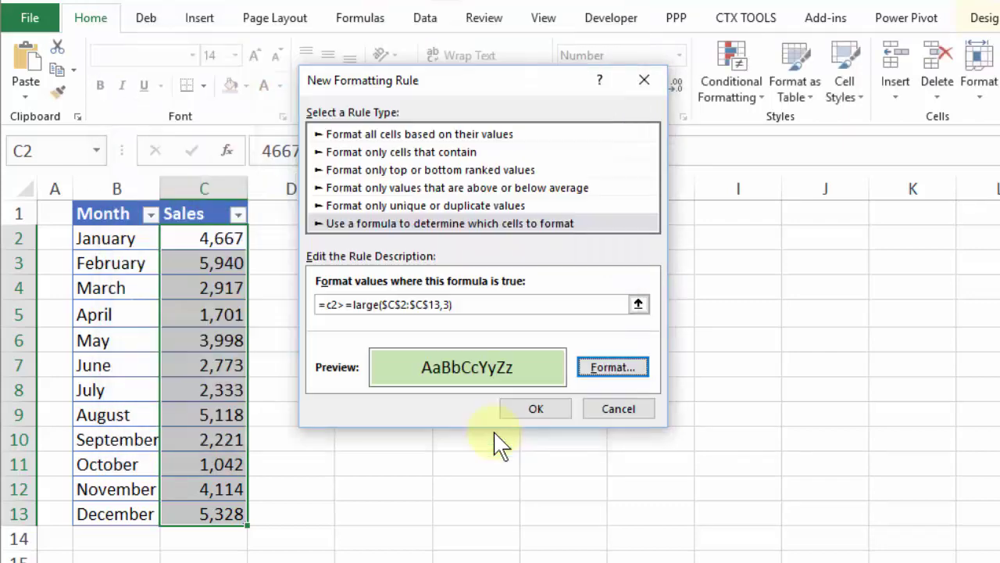
pyautogui.click(536, 409)
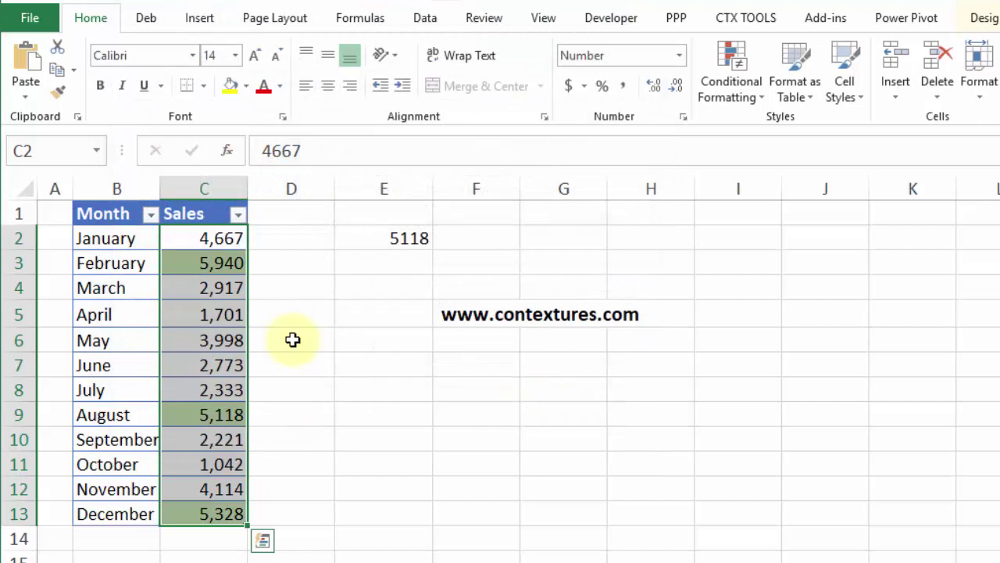
# - Sort the table by Sales largest to smallest to check the highlighted top three
pyautogui.click(298, 270)
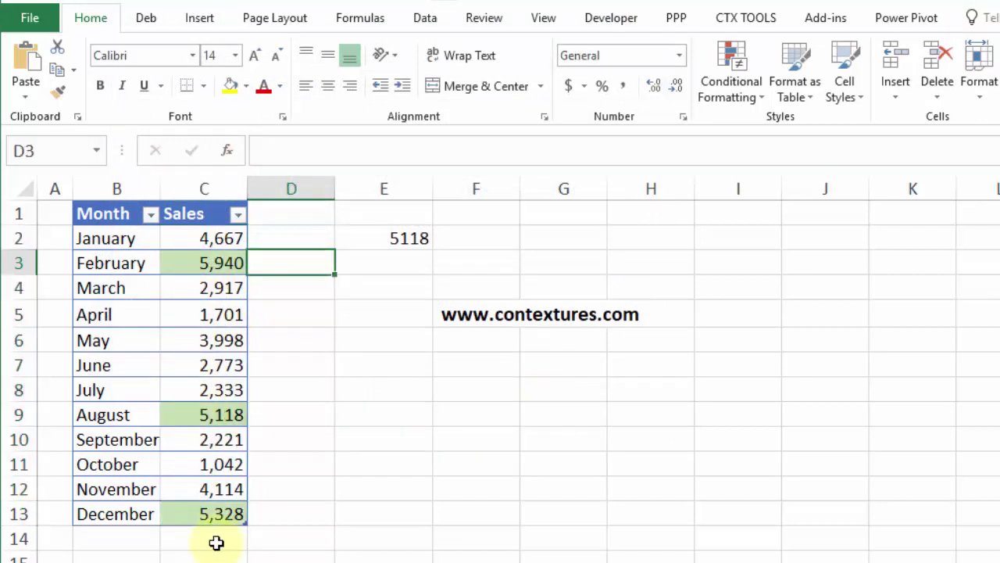
pyautogui.click(208, 236)
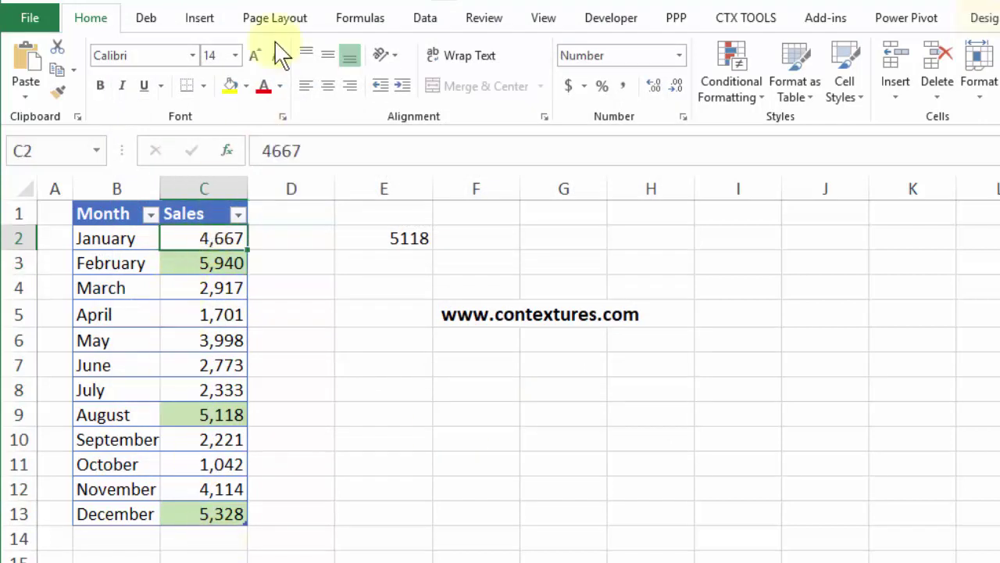
pyautogui.click(305, 3)
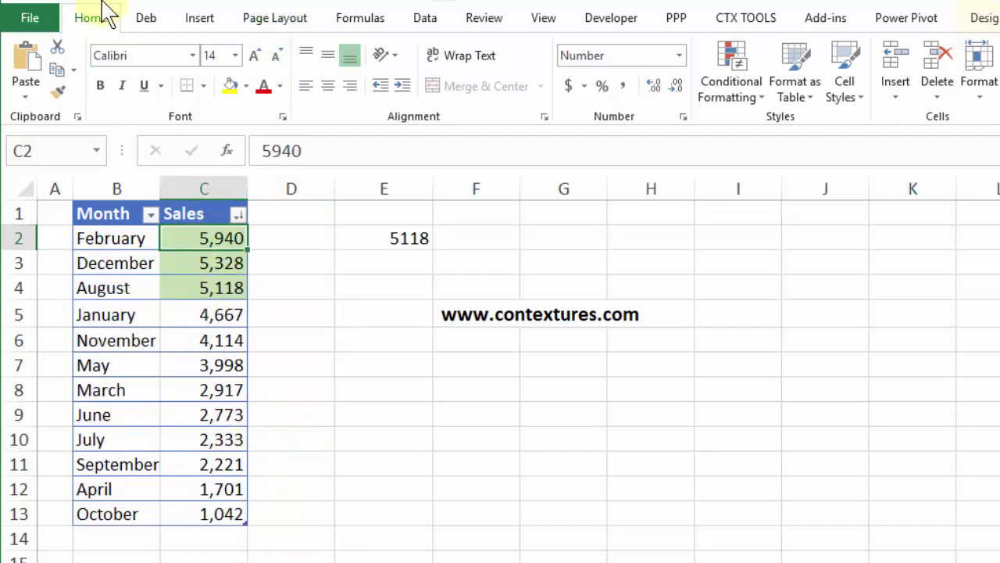
# - Undo the sort to restore the table to month order
pyautogui.click(78, 3)
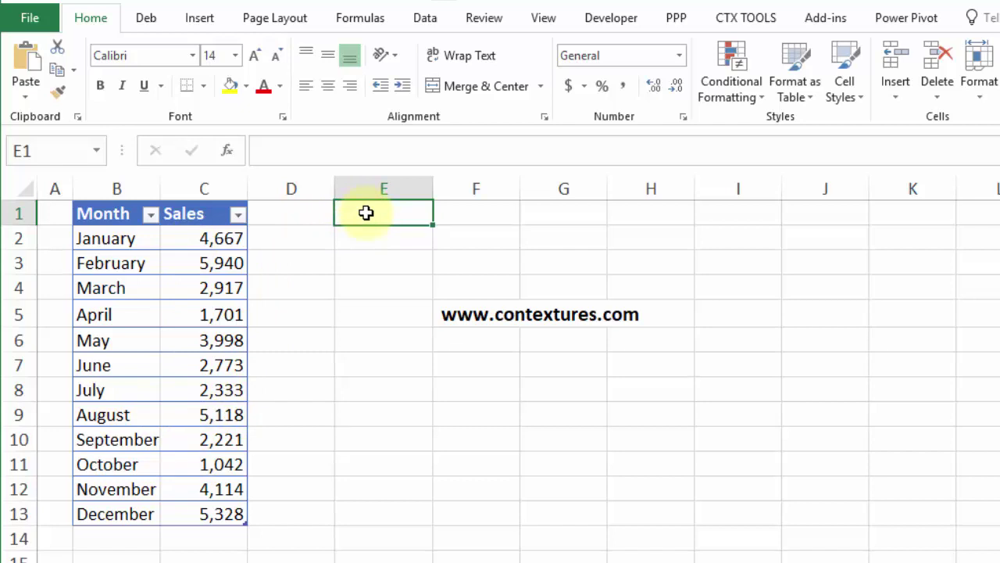
# - Enter the label 'How Many' in E1 and the value 2 in E2
pyautogui.write('How Many?')
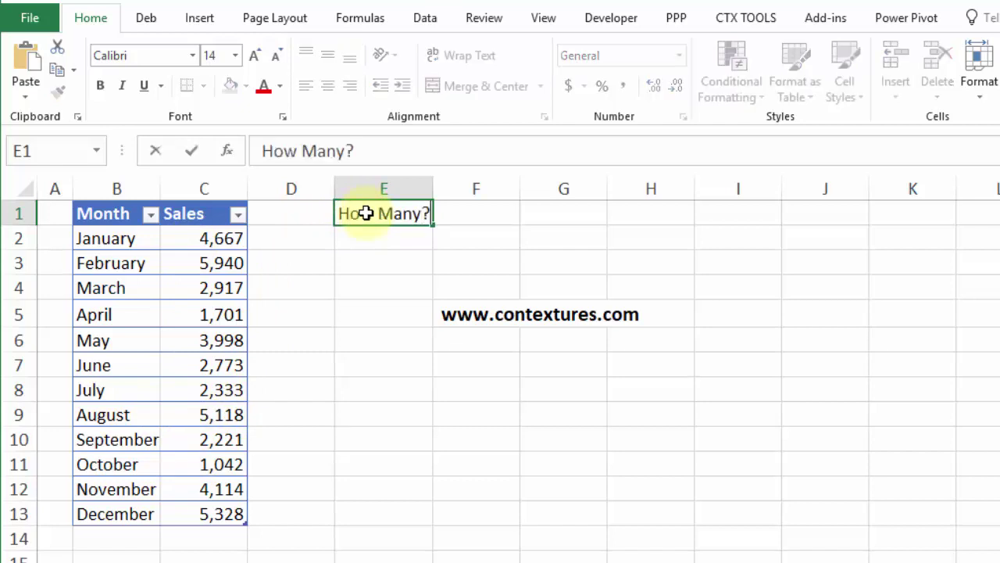
pyautogui.press('Return')
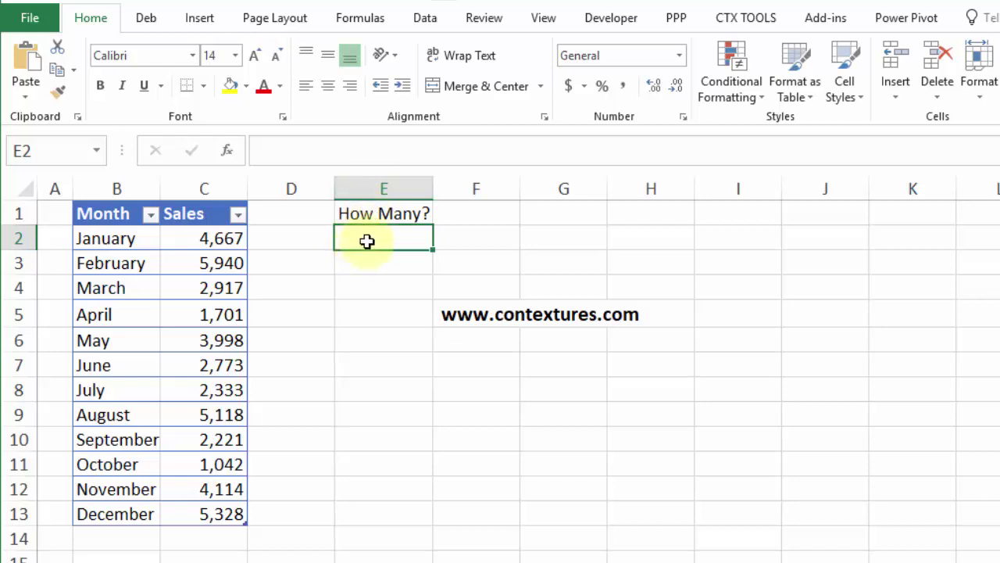
pyautogui.write('2')
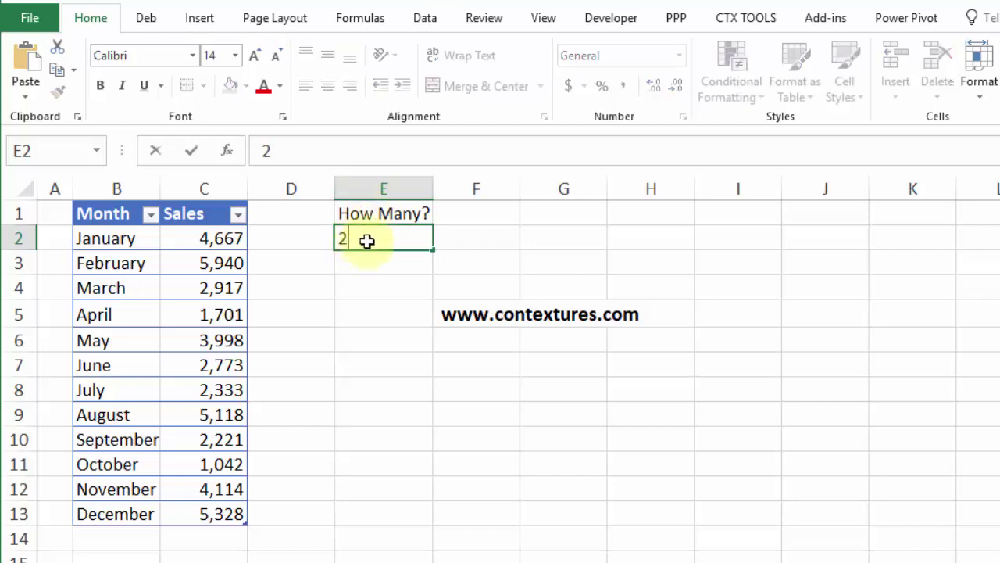
pyautogui.press('Return')
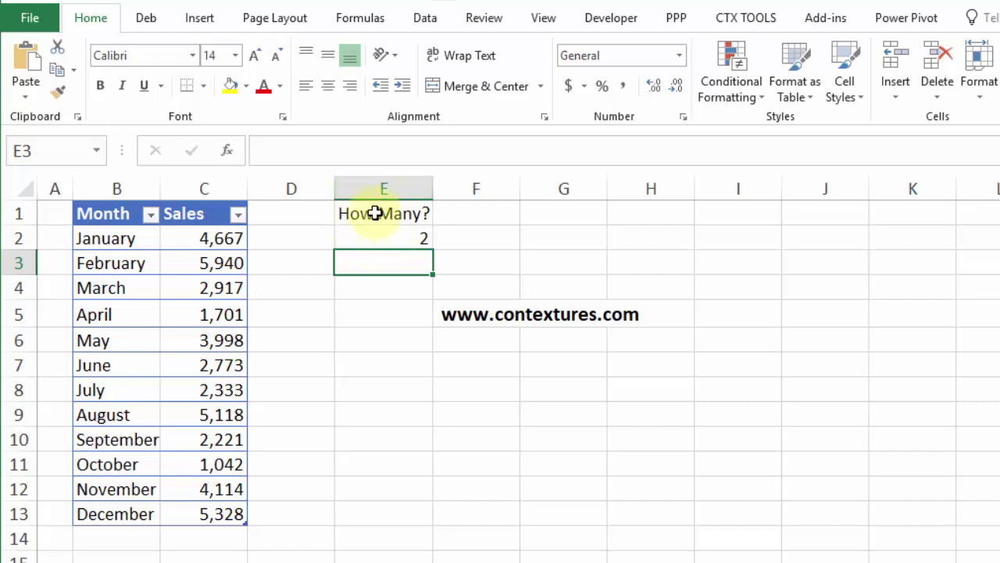
# - Centre E1:E2, give both cells all borders, and fill E2 yellow
pyautogui.moveTo(377, 215); pyautogui.dragTo(380, 237)
pyautogui.click(327, 85)
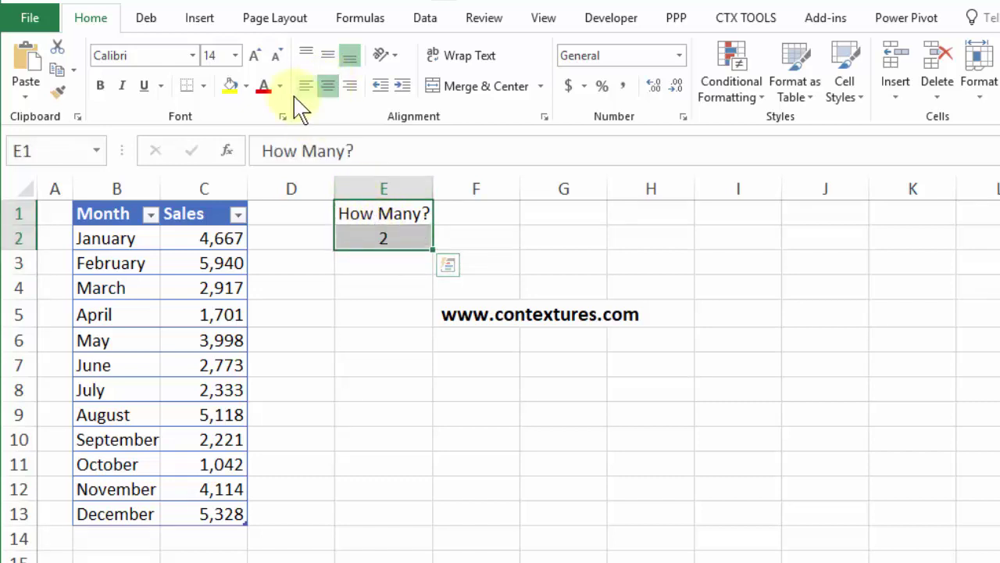
pyautogui.click(204, 86)
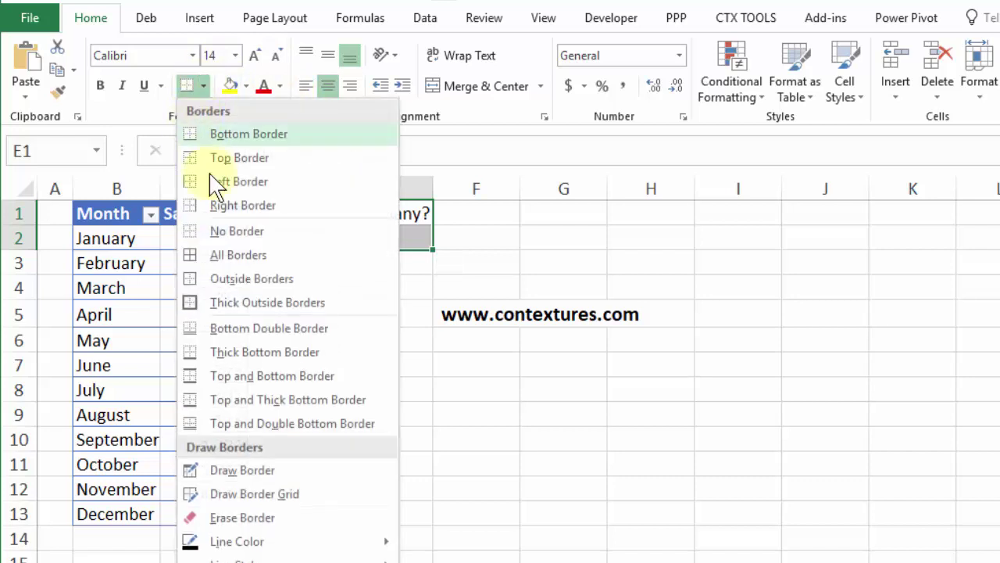
pyautogui.click(227, 263)
pyautogui.click(383, 232)
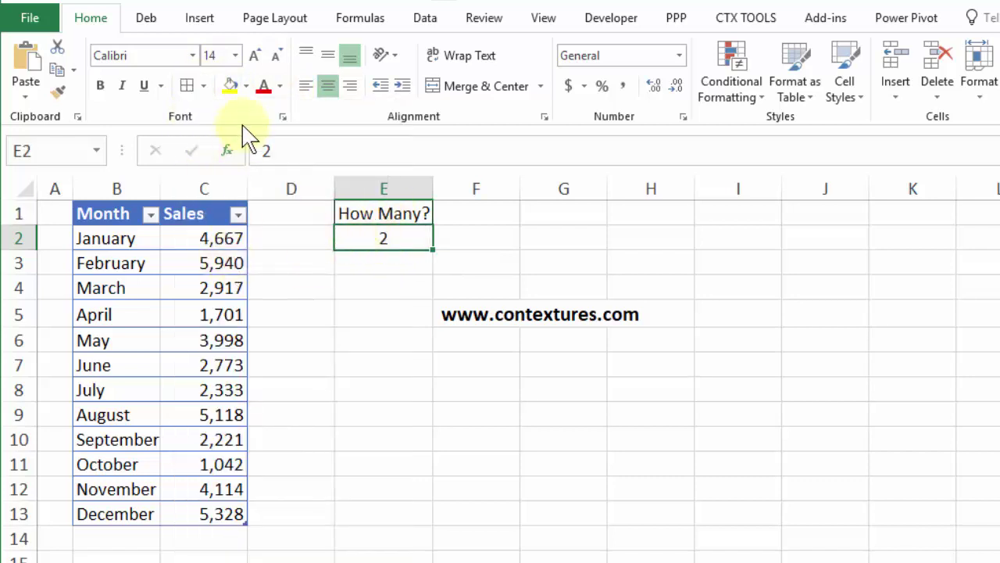
pyautogui.click(230, 87)
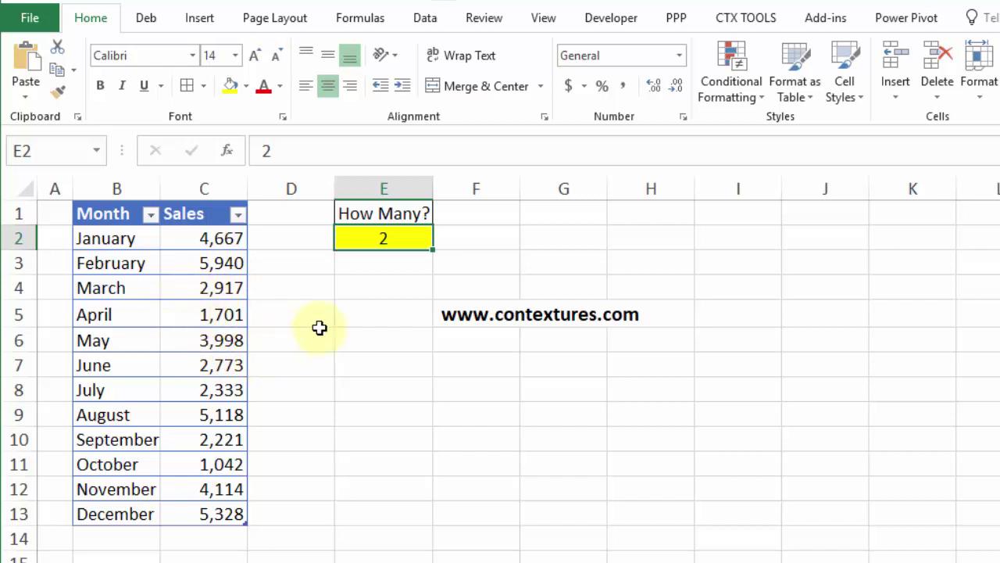
pyautogui.click(358, 285)
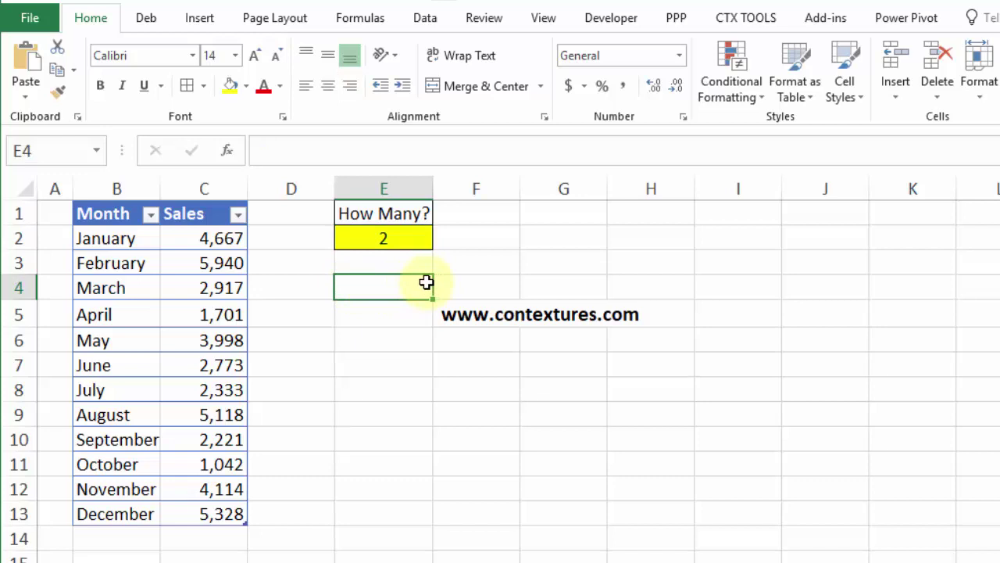
# - Enter =SMALL(Table13[Sales],$E$2) in E4 to return the second-smallest sale, 1701
pyautogui.write('=small(')
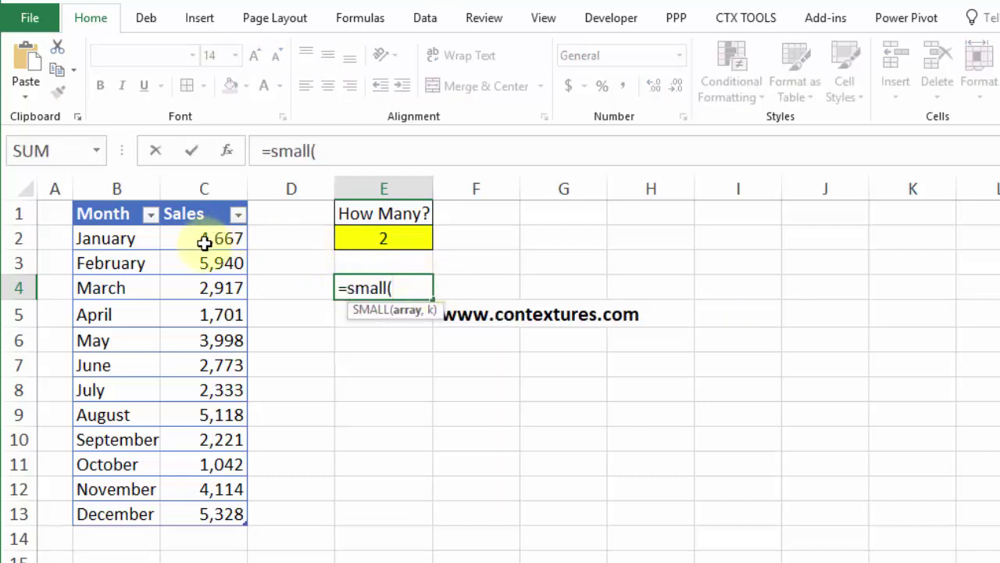
pyautogui.moveTo(204, 242); pyautogui.dragTo(211, 512)
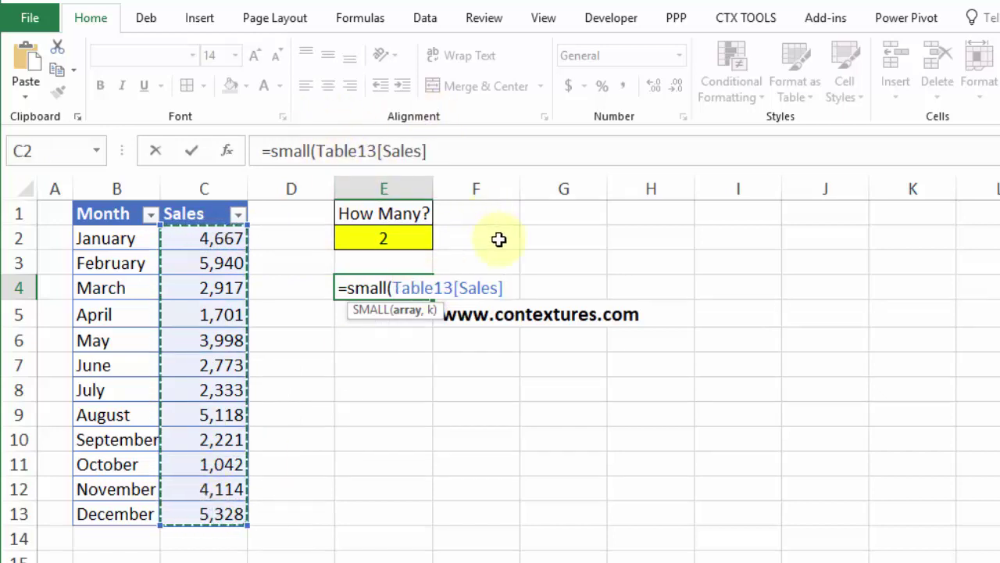
pyautogui.write(',')
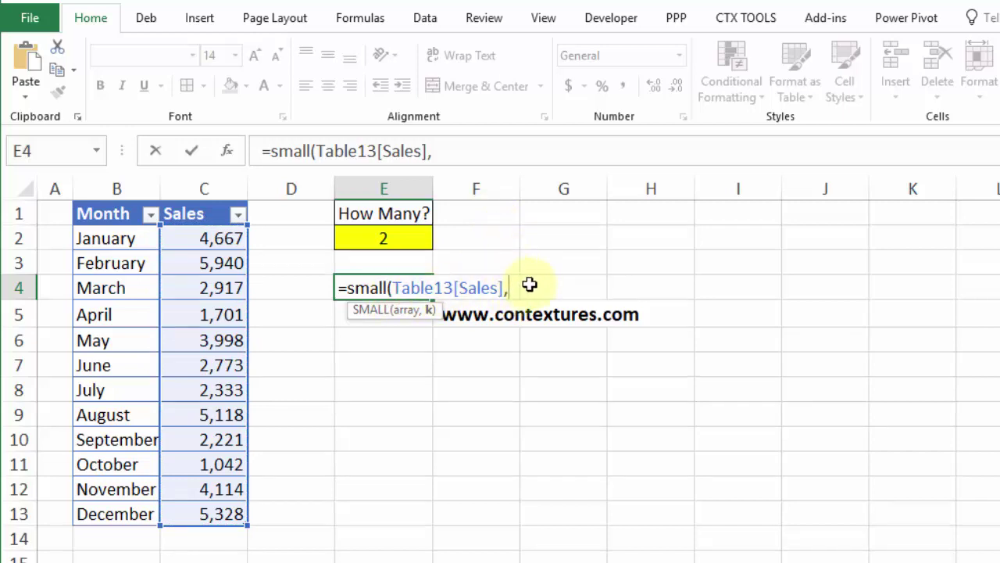
pyautogui.click(377, 236)
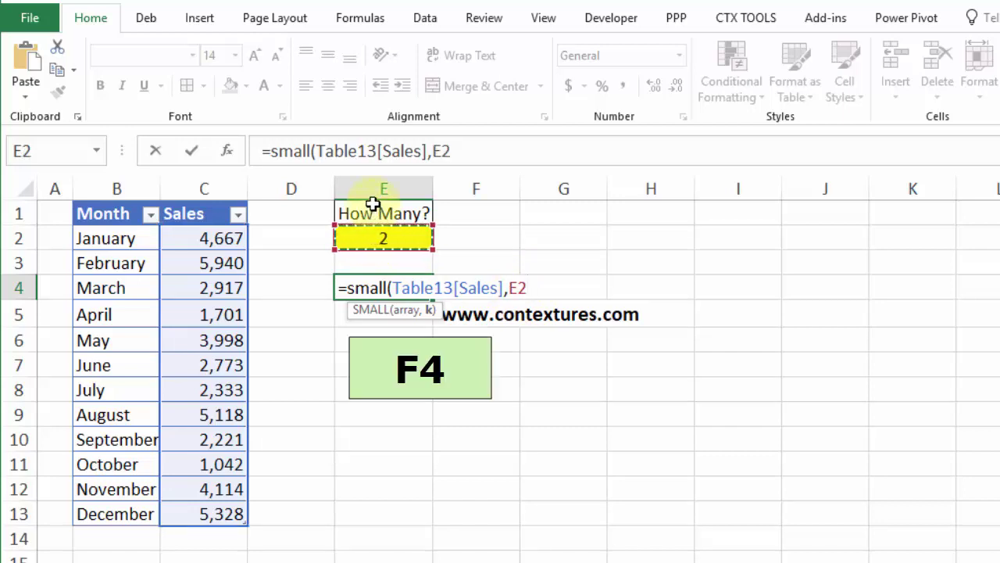
pyautogui.press('F4')
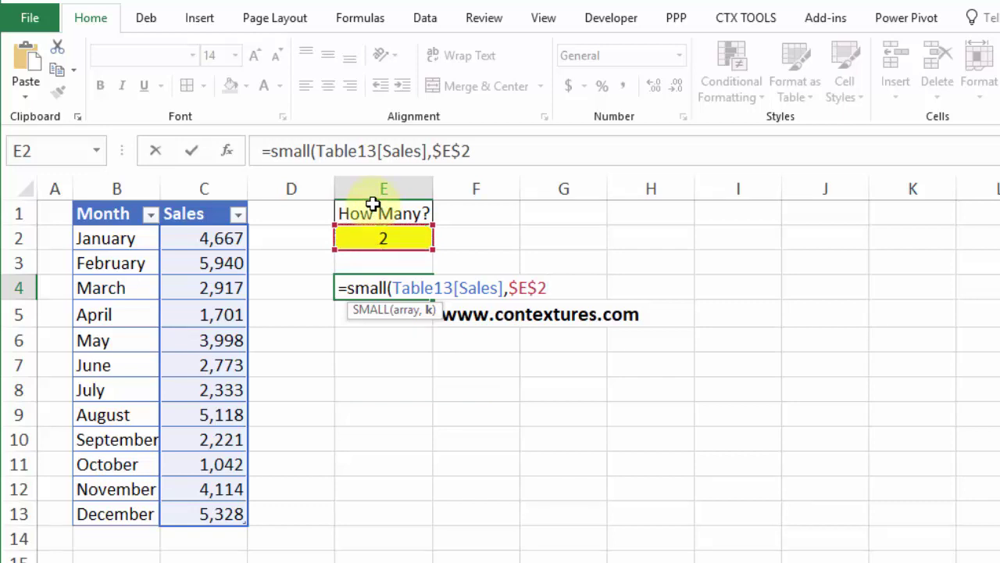
pyautogui.write(')')
pyautogui.hotkey('ctrl', 'Return')
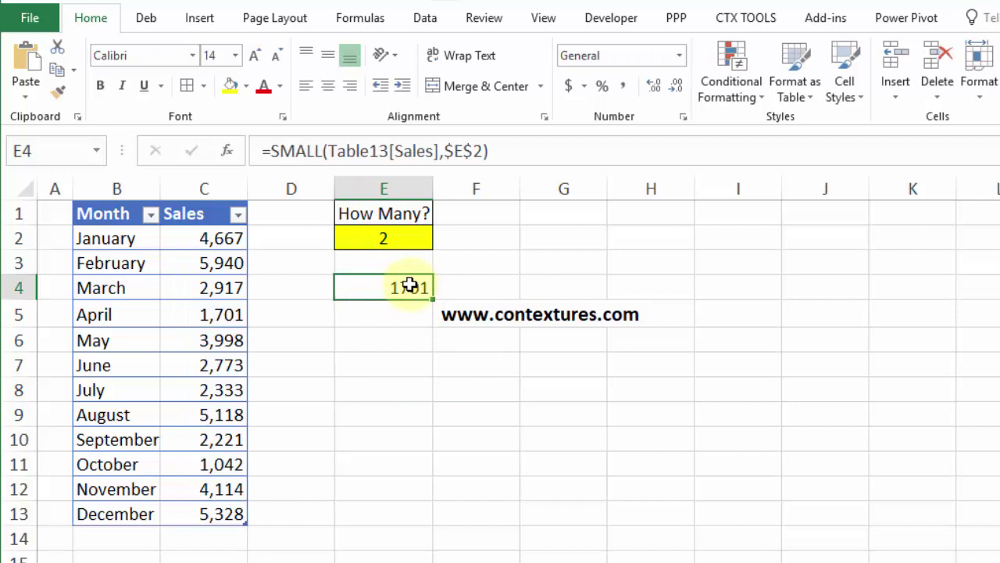
# - Sort sales smallest to largest to confirm 1701 is second, then undo the sort
pyautogui.click(196, 242)
pyautogui.click(263, 9)
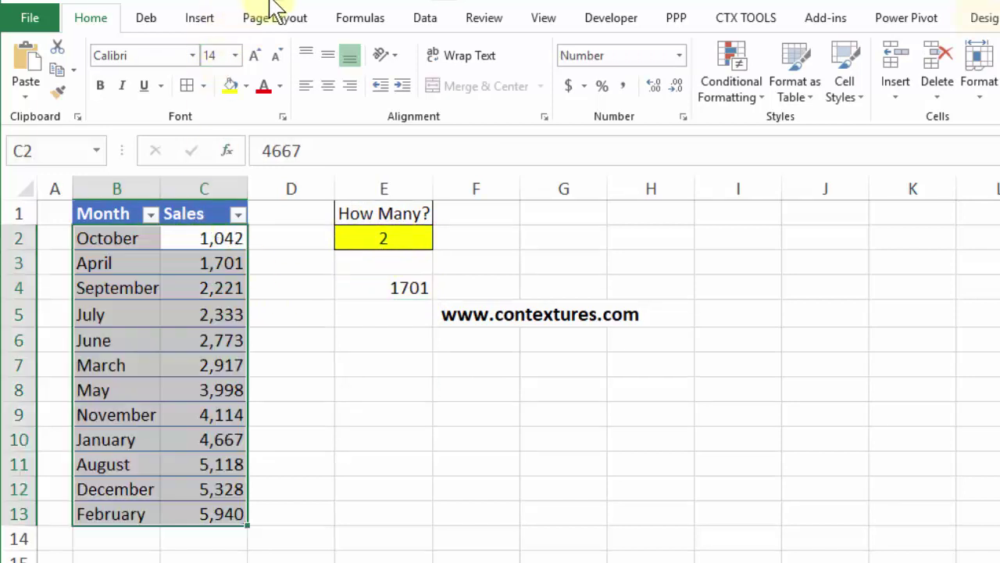
pyautogui.click(185, 262)
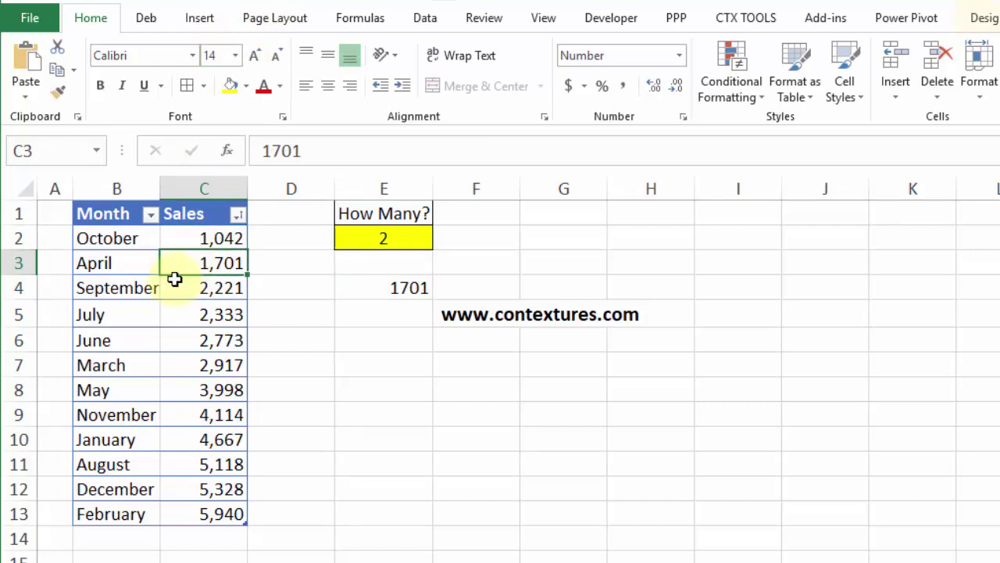
pyautogui.click(93, 5)
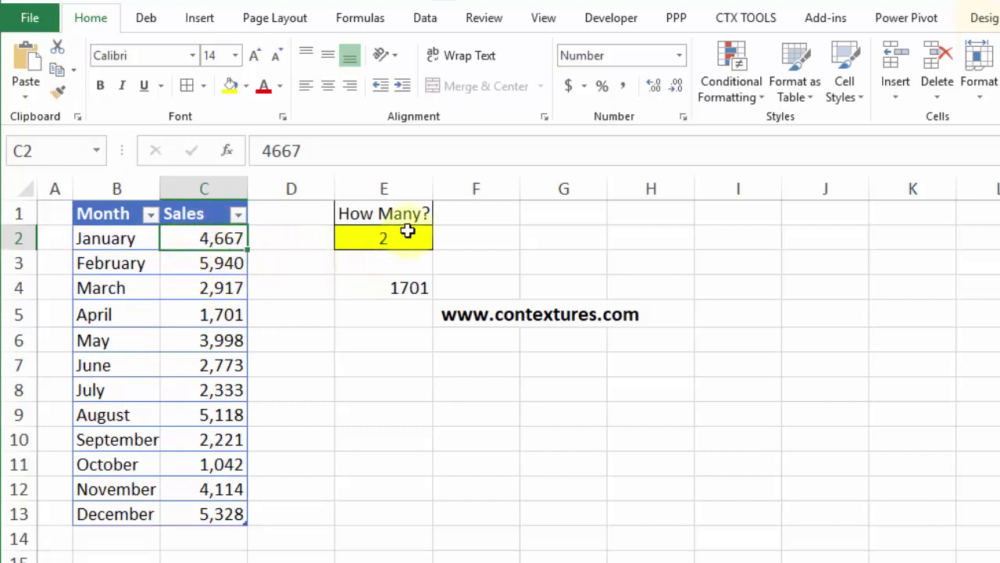
# - Select sales C2:C13 and start a new formula-based conditional formatting rule
pyautogui.moveTo(203, 239); pyautogui.dragTo(205, 518)
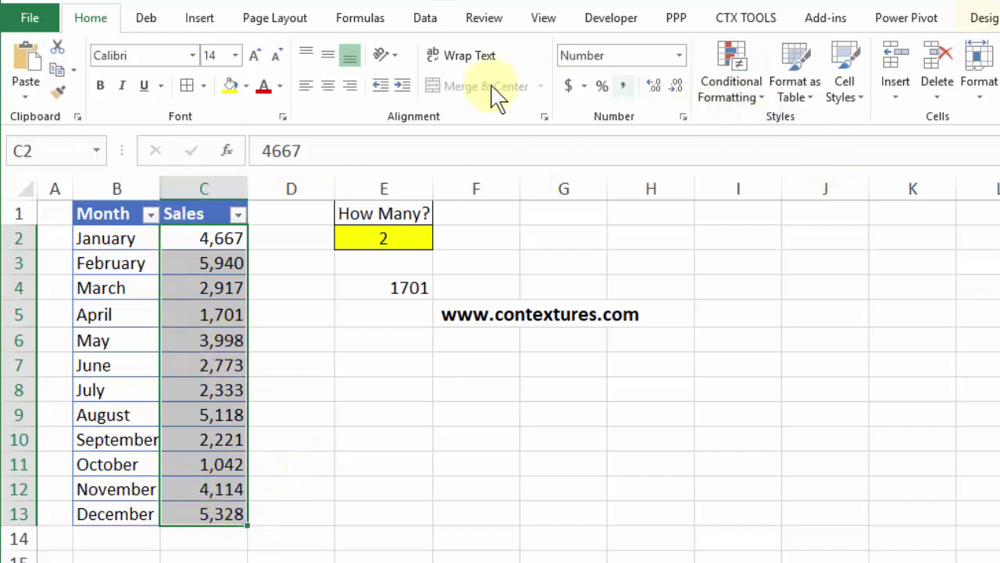
pyautogui.click(758, 98)
pyautogui.click(758, 343)
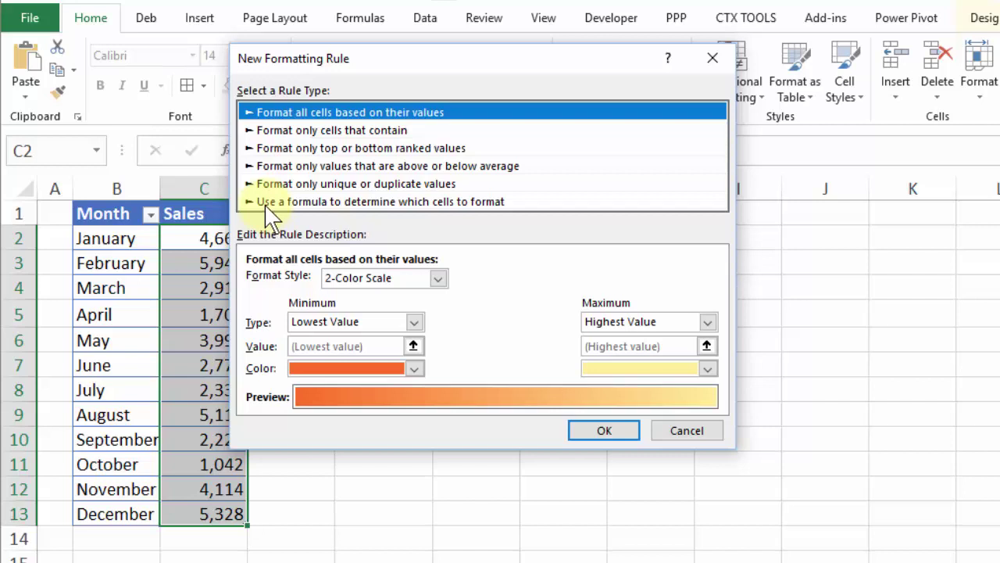
pyautogui.click(266, 203)
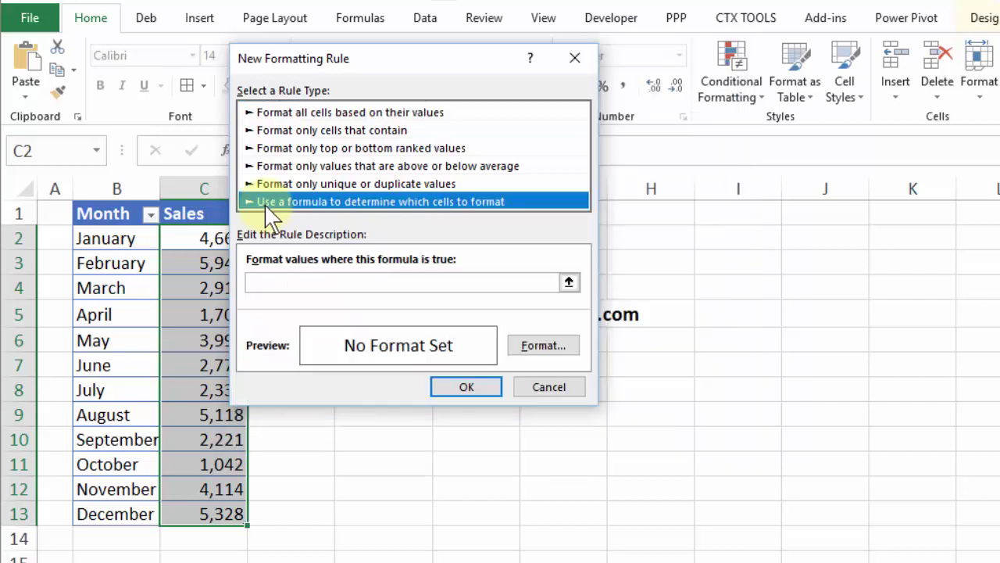
pyautogui.click(259, 283)
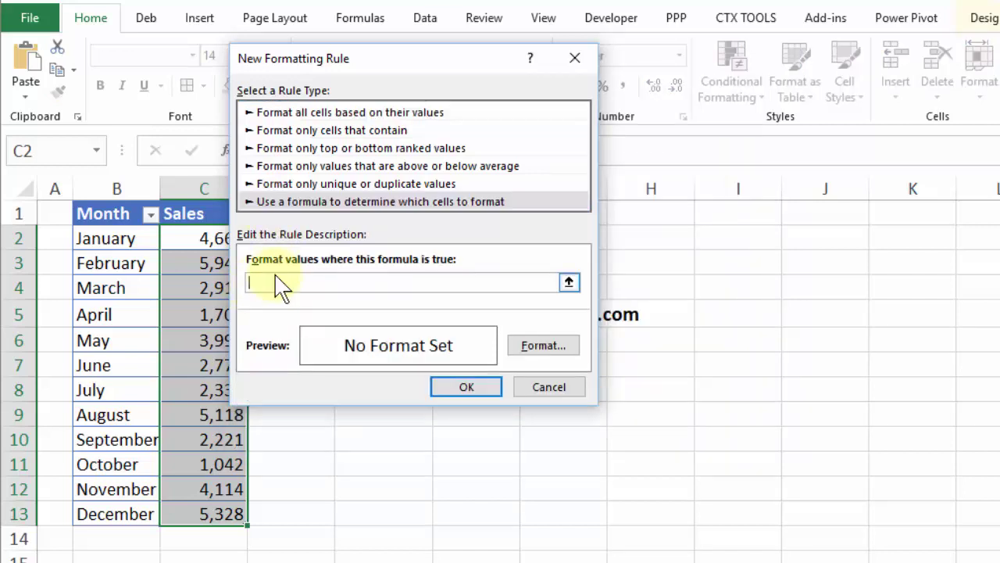
pyautogui.moveTo(367, 60); pyautogui.dragTo(448, 61)
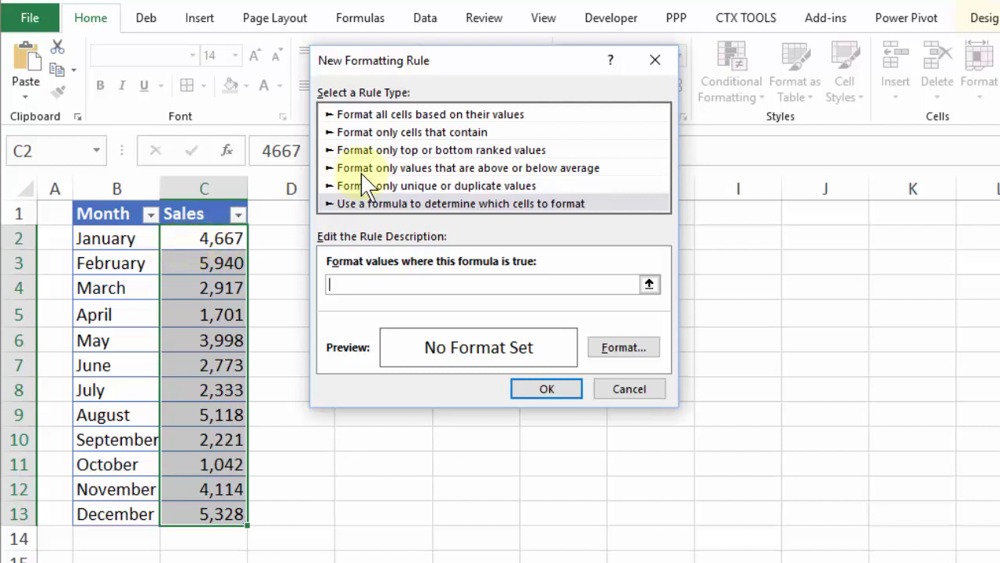
pyautogui.moveTo(452, 61); pyautogui.dragTo(569, 76)
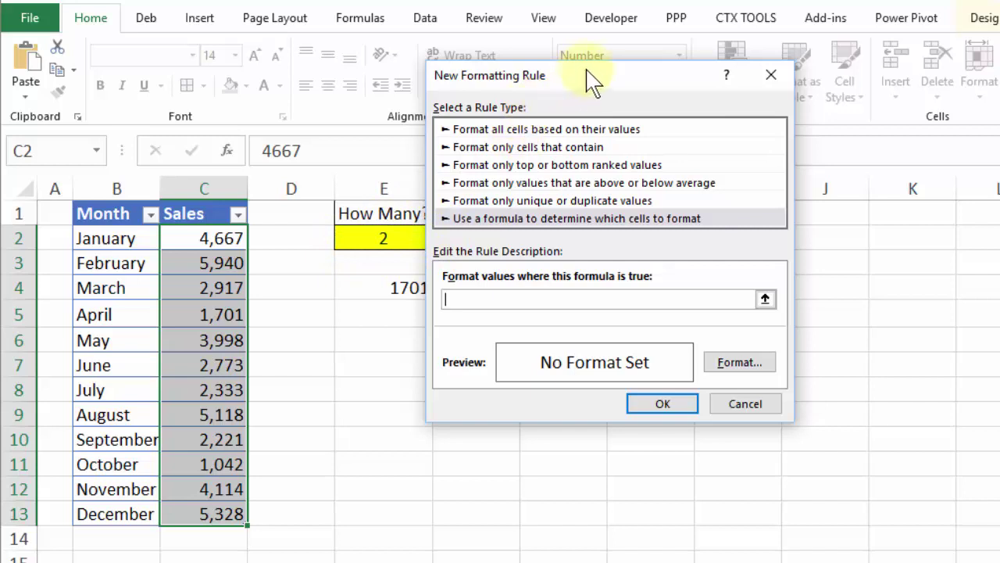
pyautogui.moveTo(567, 80); pyautogui.dragTo(551, 87)
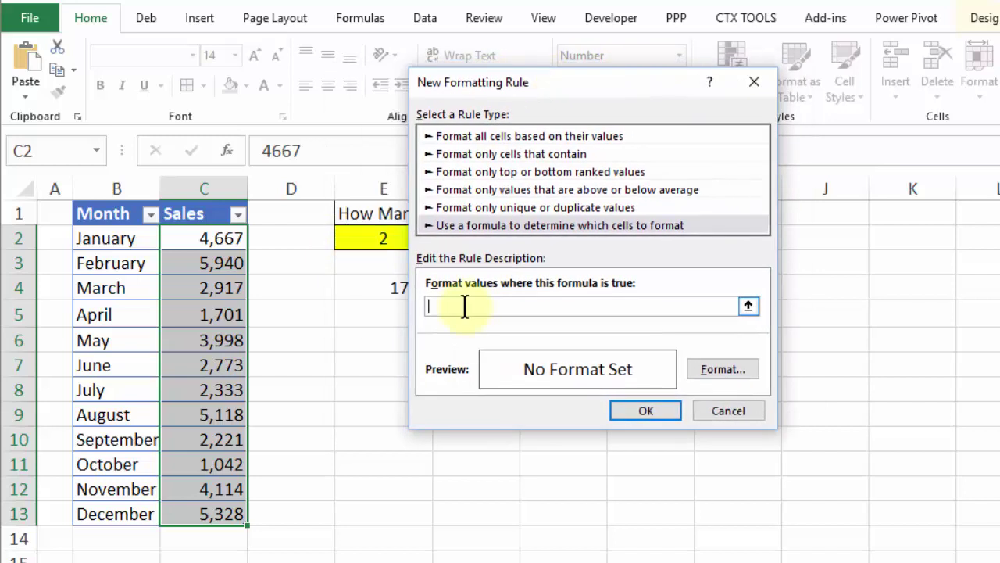
# - Enter the rule formula =C2<=SMALL($C$2:$C$13,$E$2) referencing the How Many? cell
pyautogui.write('c2')
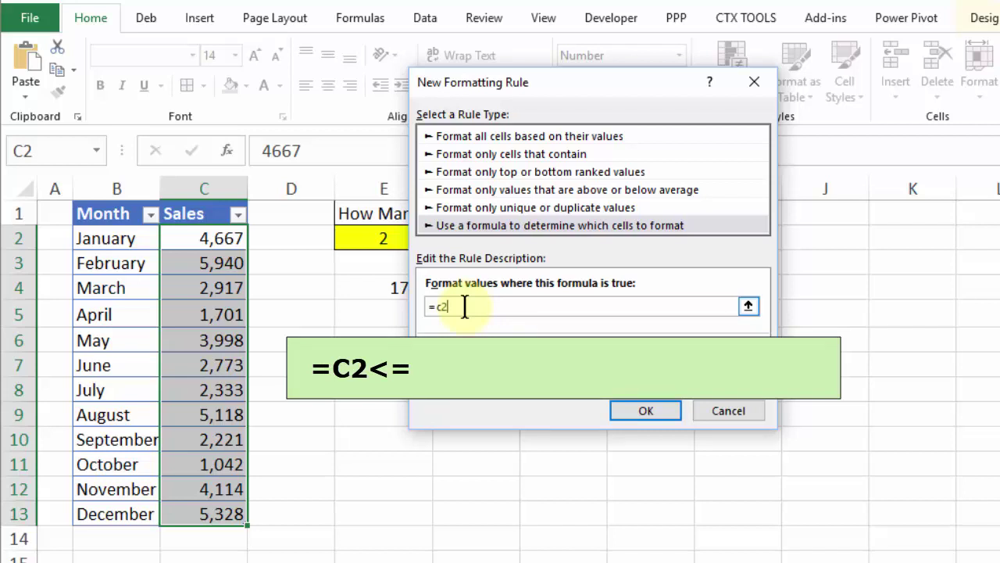
pyautogui.write('<=')
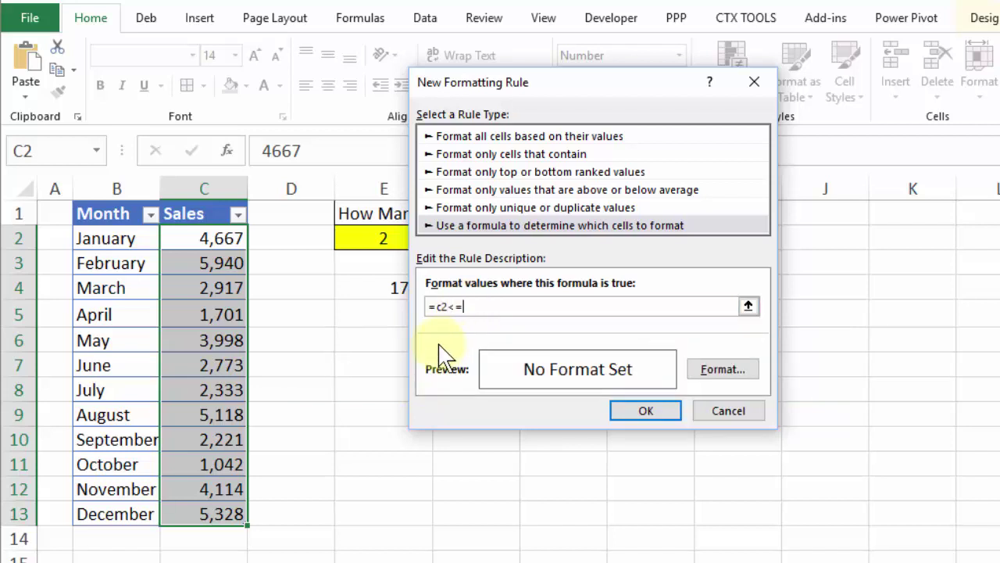
pyautogui.write('small(')
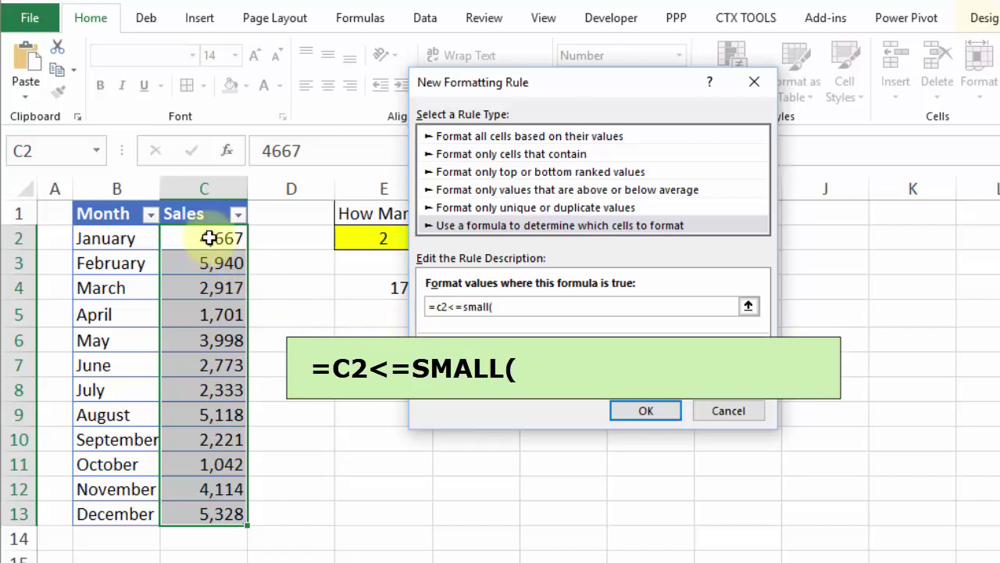
pyautogui.moveTo(205, 237); pyautogui.dragTo(212, 512)
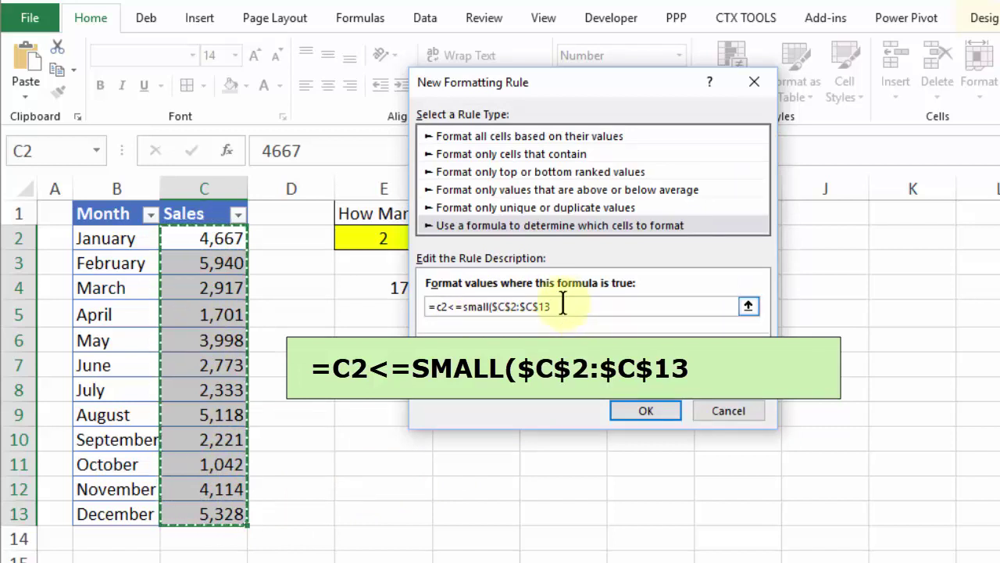
pyautogui.write(',')
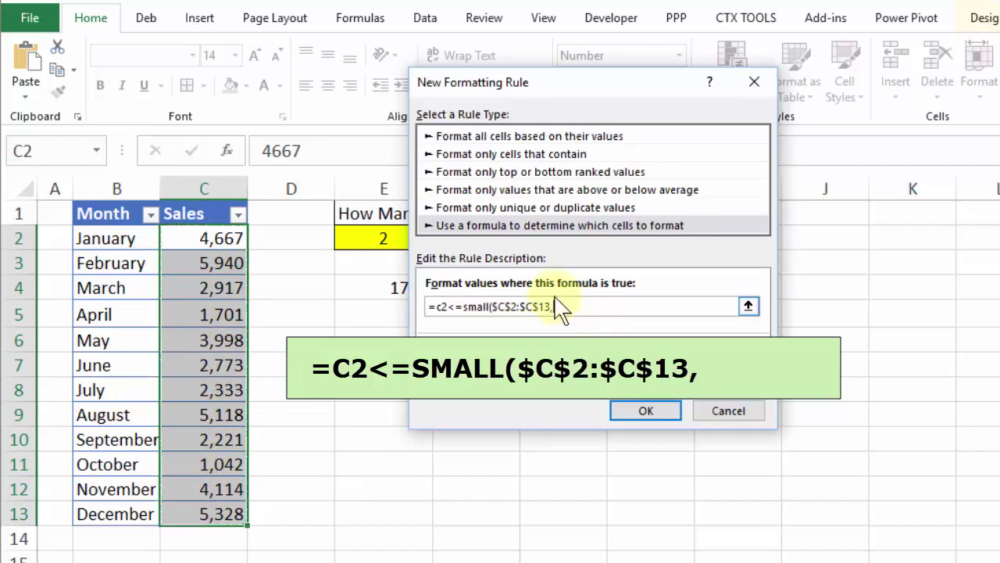
pyautogui.click(355, 239)
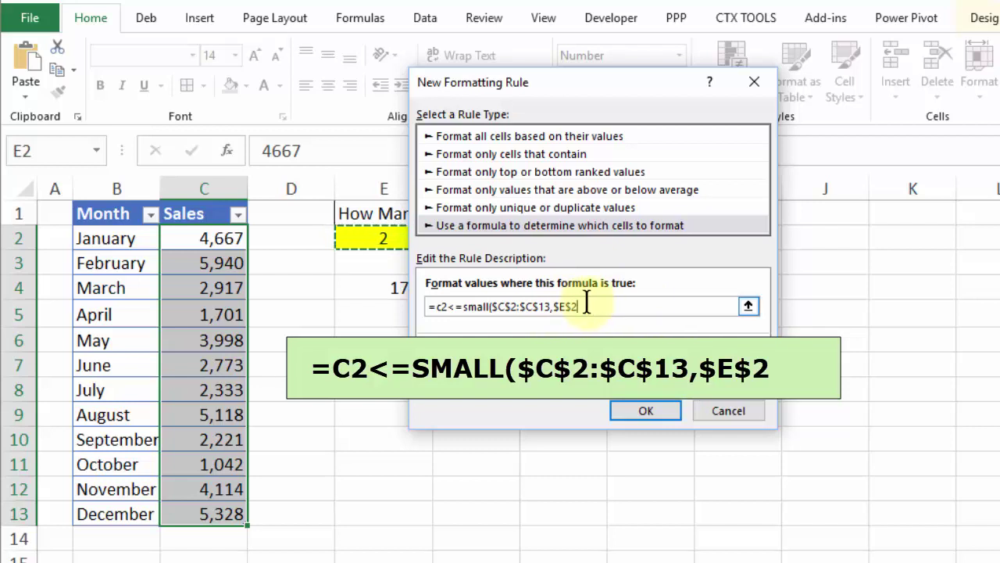
pyautogui.write(')')
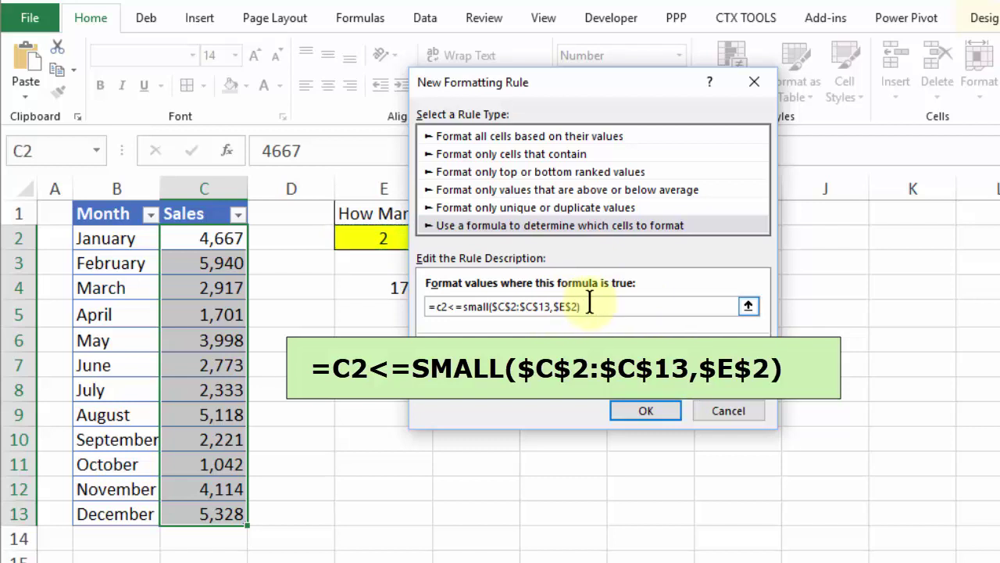
# - Set a light gold fill for the rule and apply it to the sales cells
pyautogui.click(726, 369)
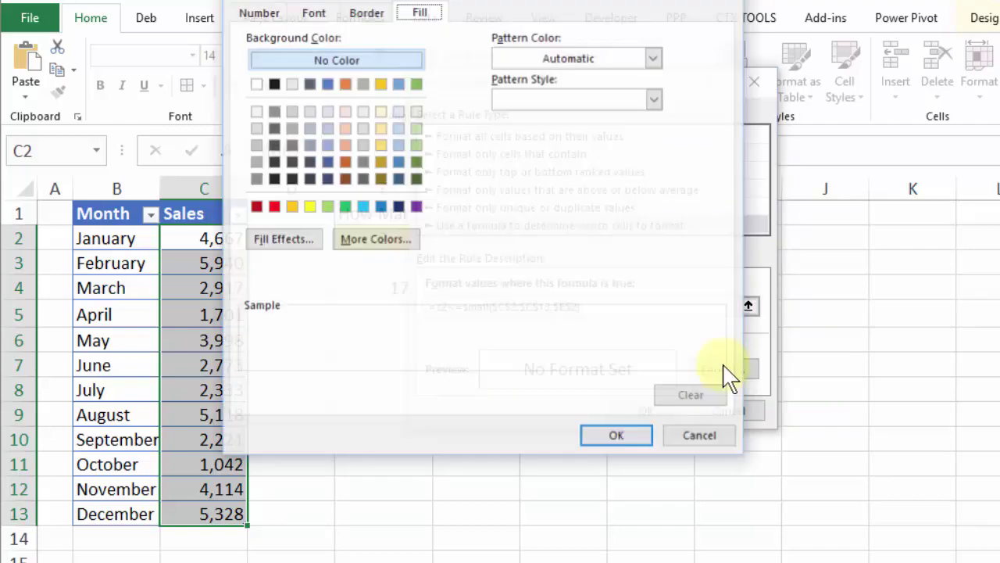
pyautogui.click(380, 127)
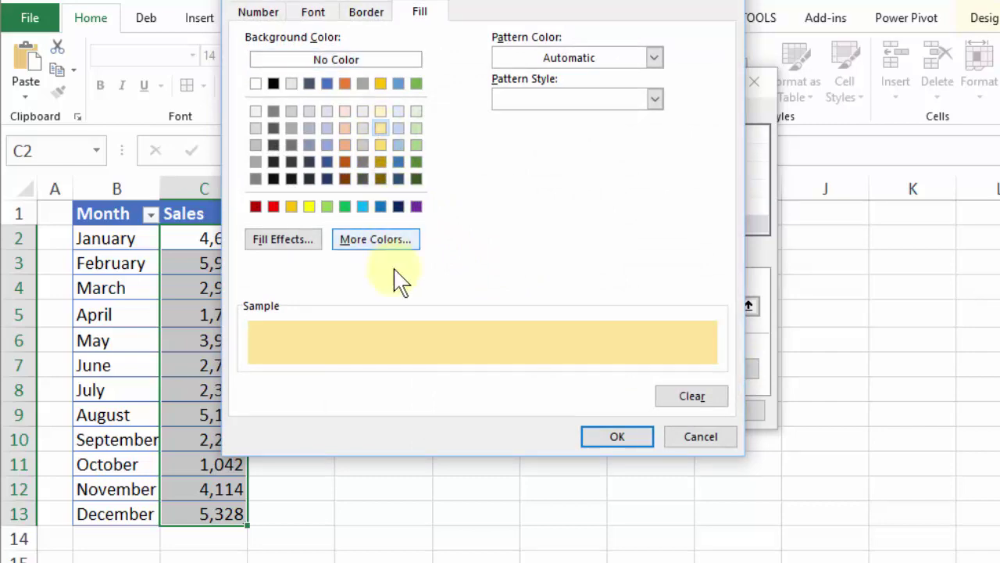
pyautogui.click(613, 439)
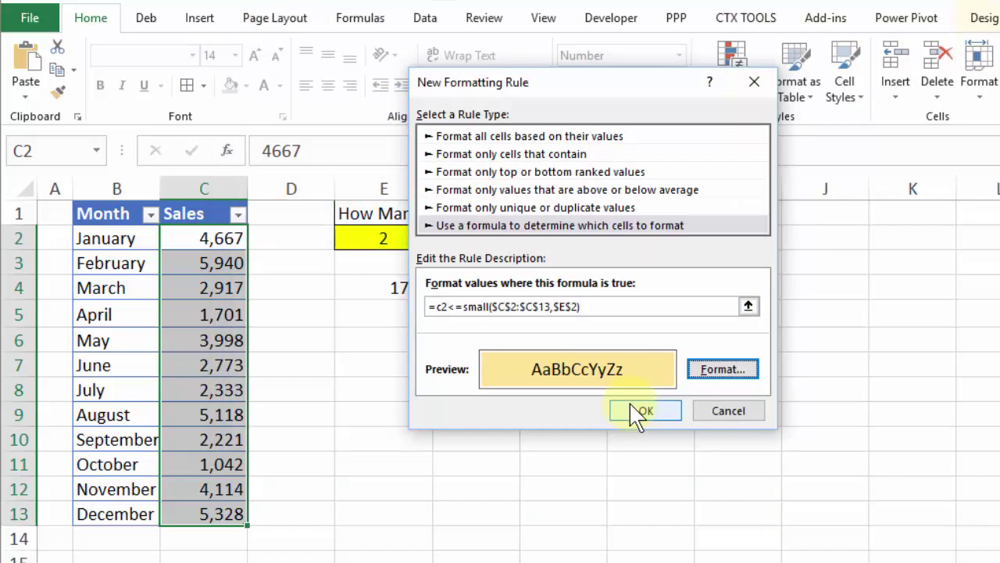
pyautogui.click(636, 412)
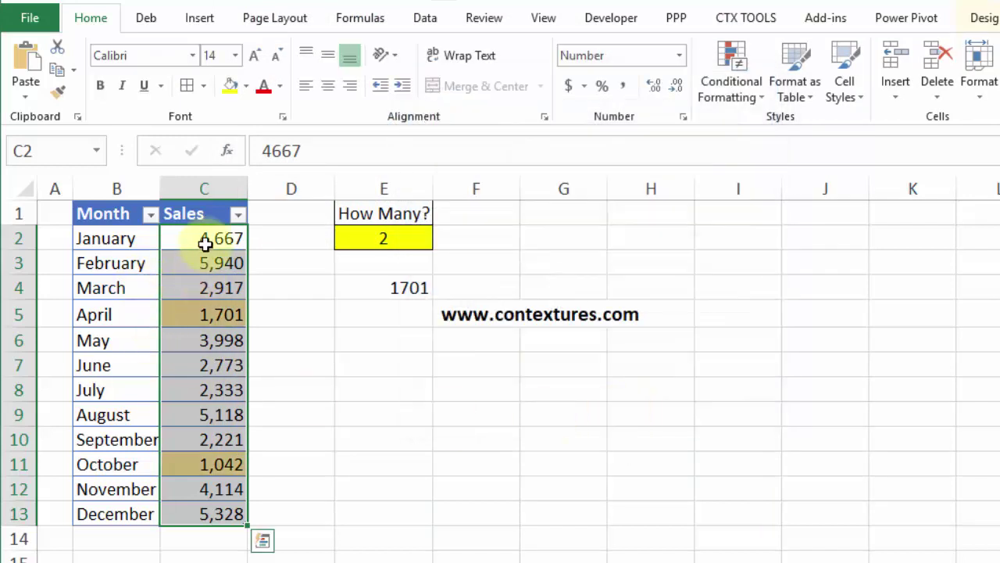
# - Sort sales ascending to confirm April and October are highlighted, then undo the sort
pyautogui.click(230, 316)
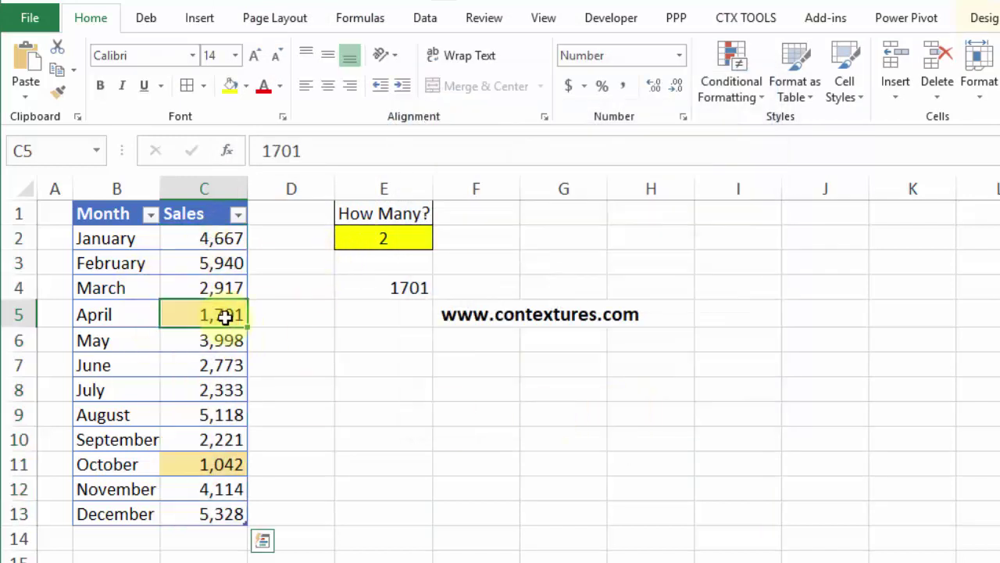
pyautogui.click(192, 236)
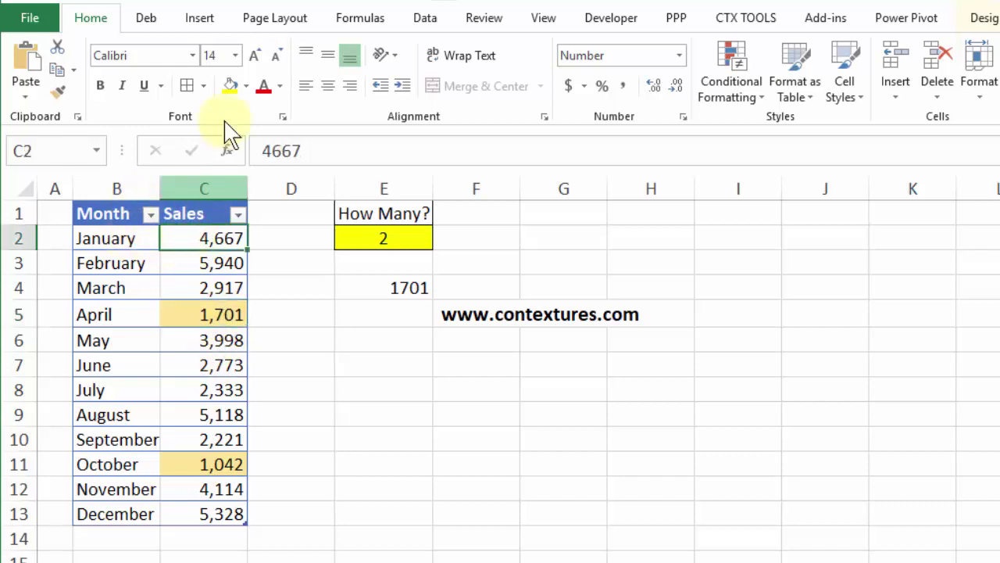
pyautogui.click(275, 3)
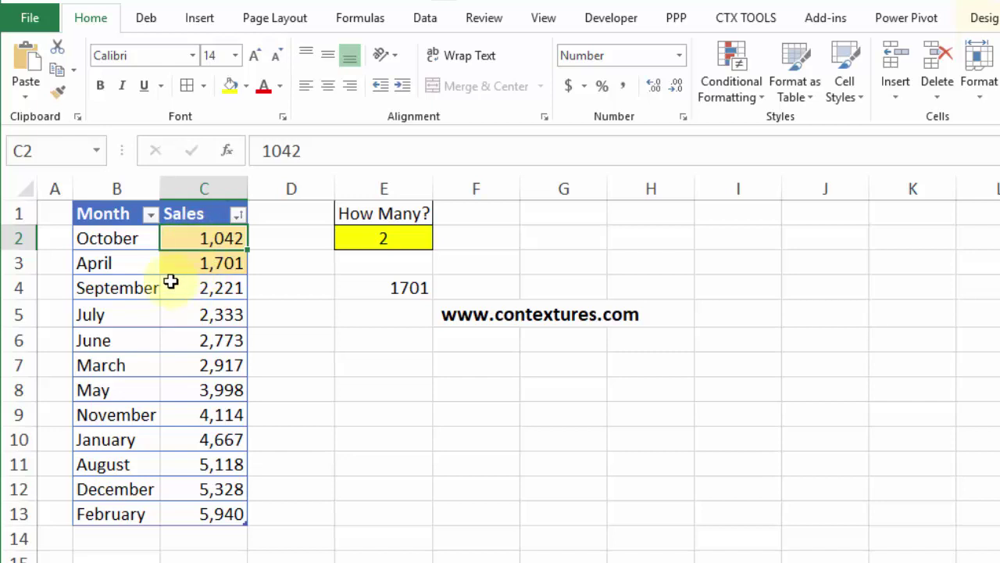
pyautogui.hotkey('ctrl', 'z')
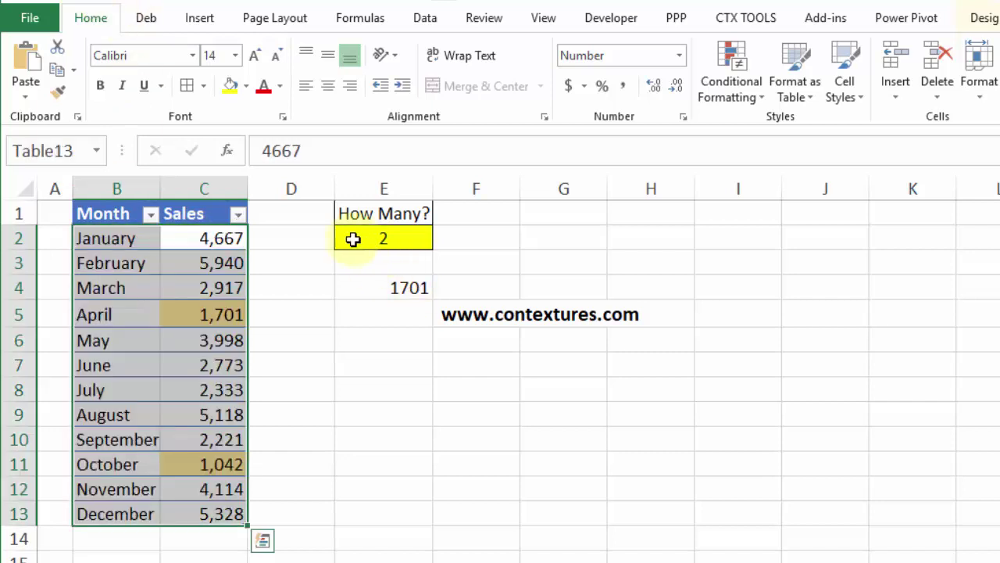
# - Try How Many? values of 4 and then 0 in E2 and watch the highlights update
pyautogui.click(359, 238)
pyautogui.write('4')
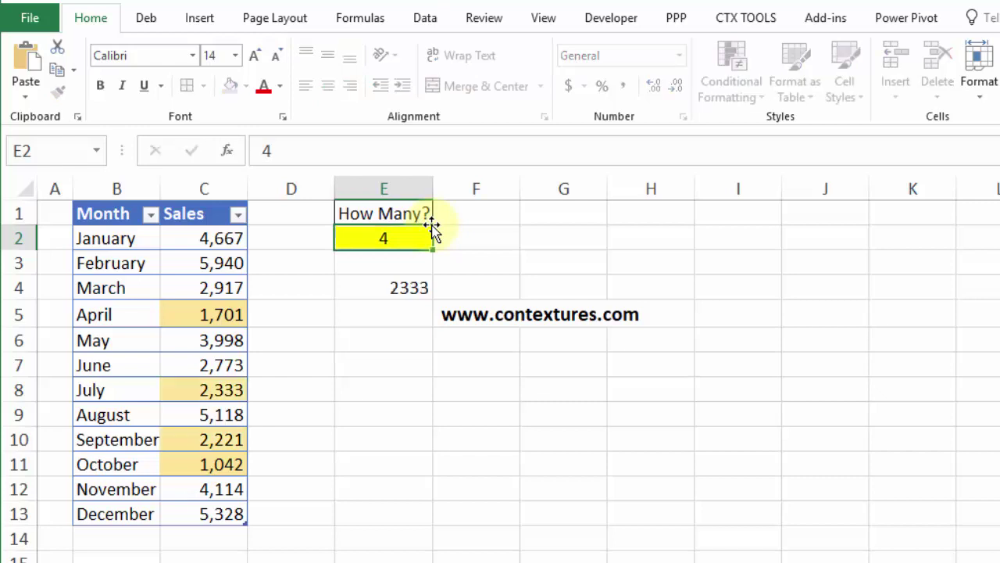
pyautogui.press('Return')
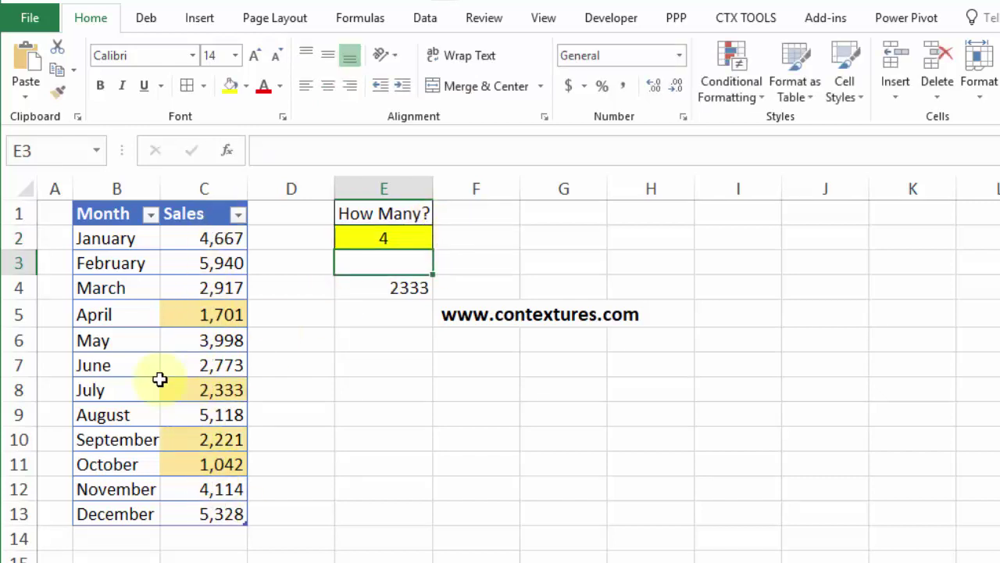
pyautogui.click(373, 234)
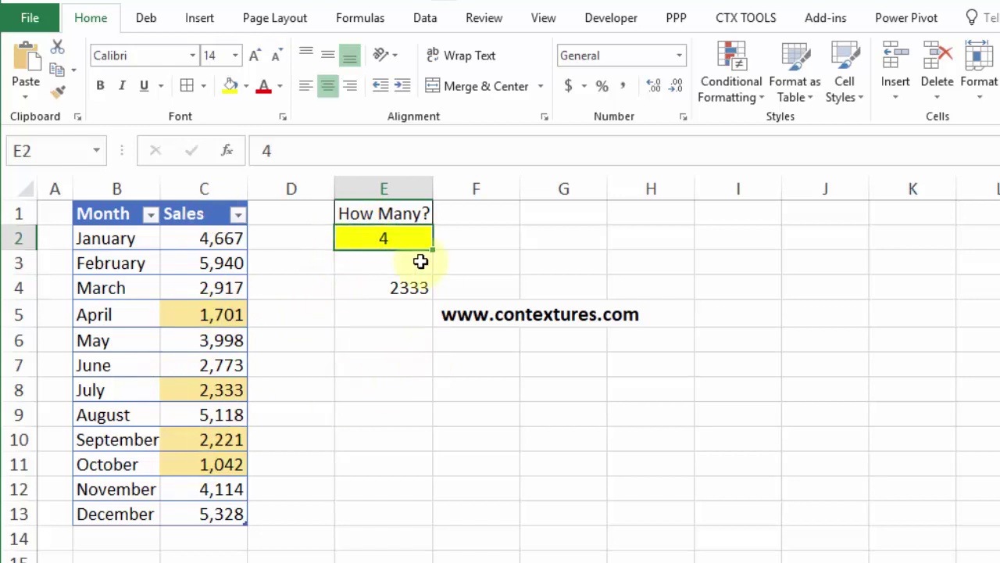
pyautogui.write('0')
pyautogui.press('Return')
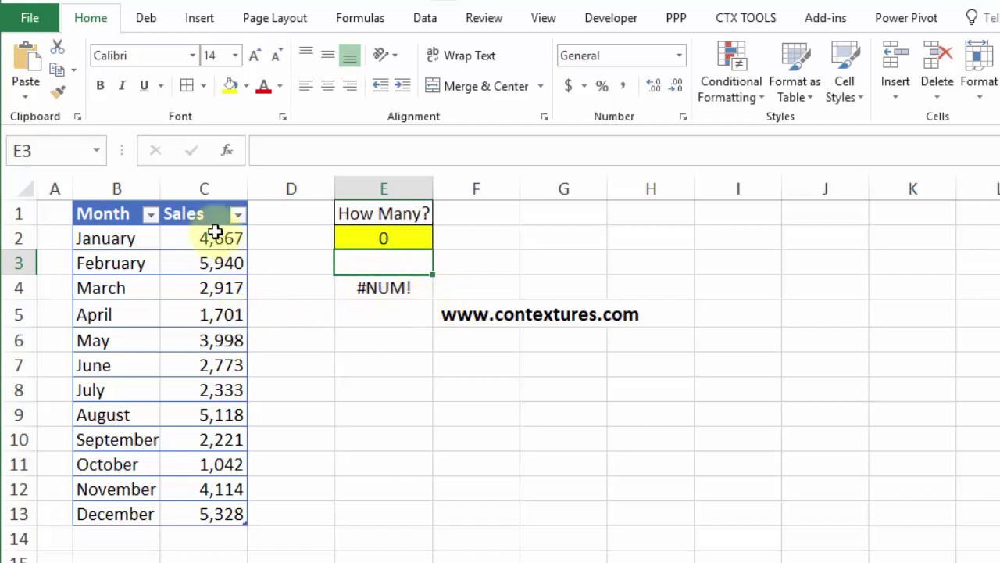
# - Enter 1 in E2 so E4 returns 1042 and only October stays filled
pyautogui.click(404, 242)
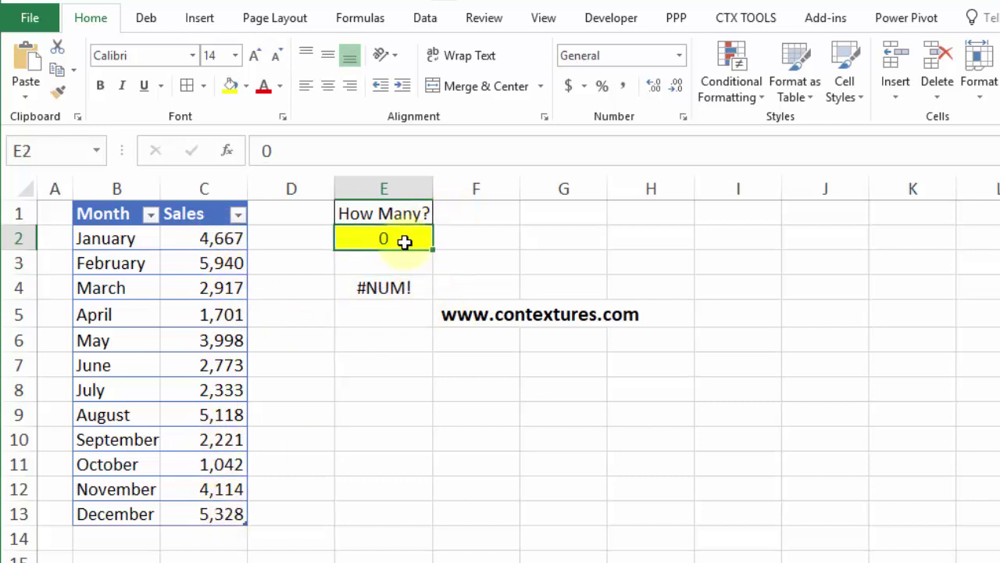
pyautogui.write('1')
pyautogui.press('Return')
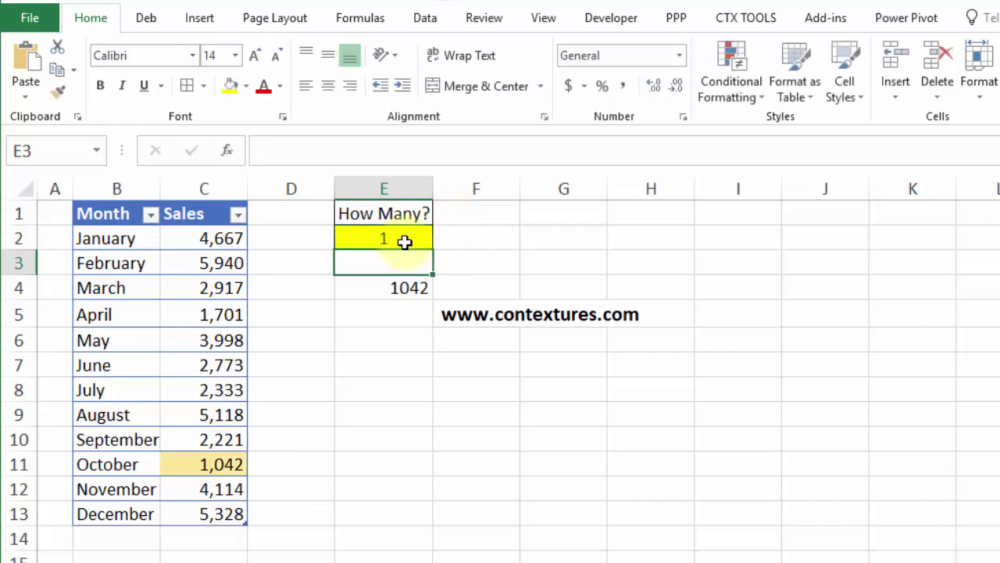